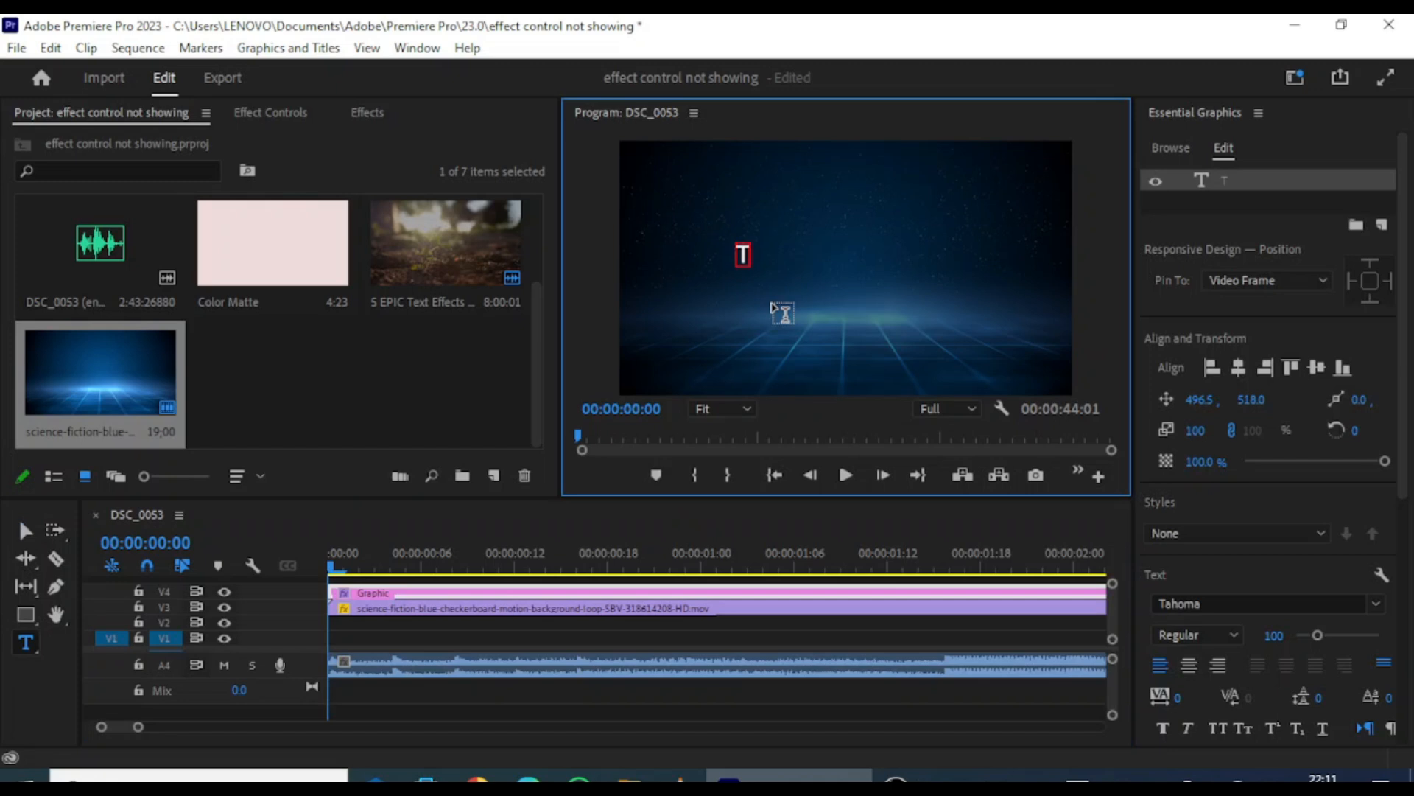
- Complete the title so it reads TEXT and enlarge it to about 513%, with its Vector Motion Scale at 104
text(XT)
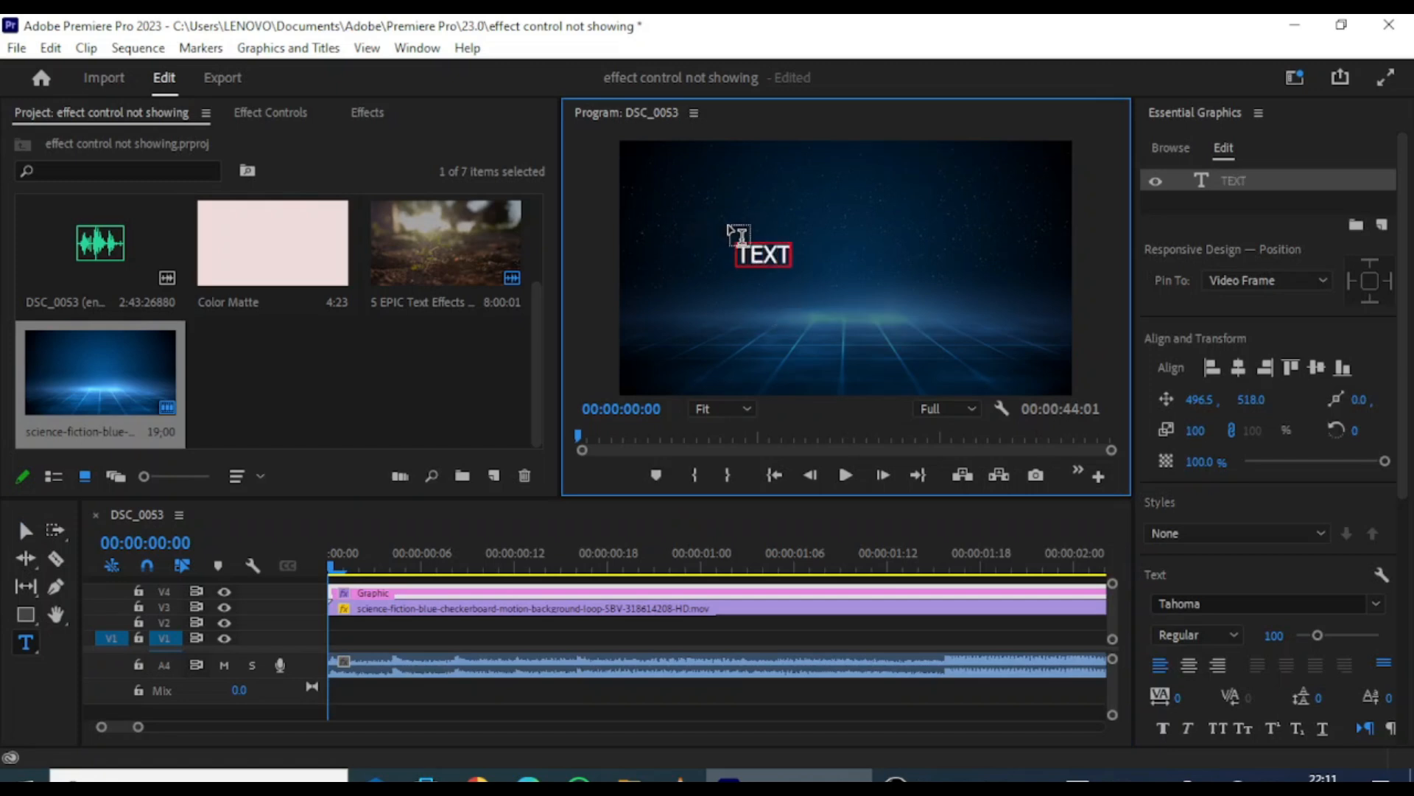
key(Escape)
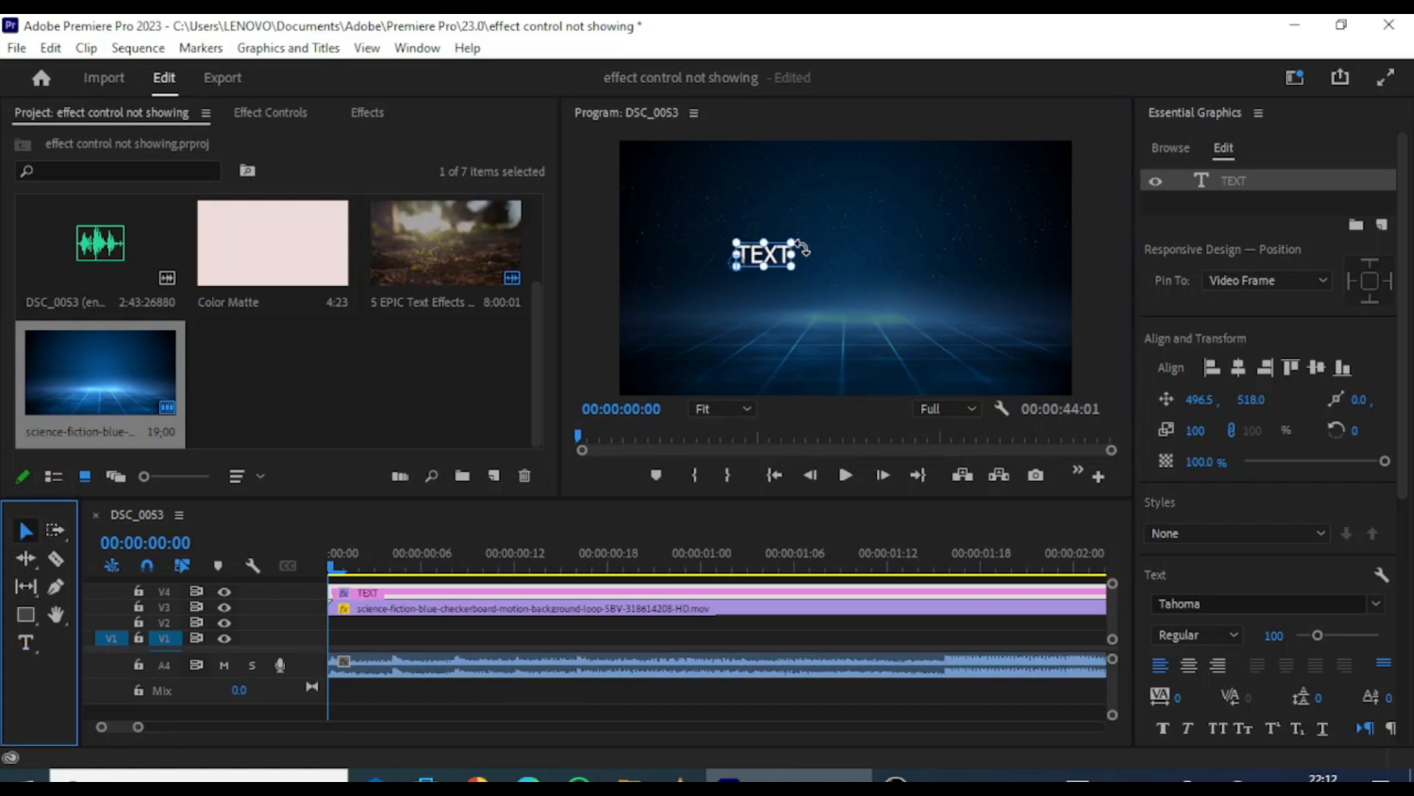
drag(799, 234, 939, 249)
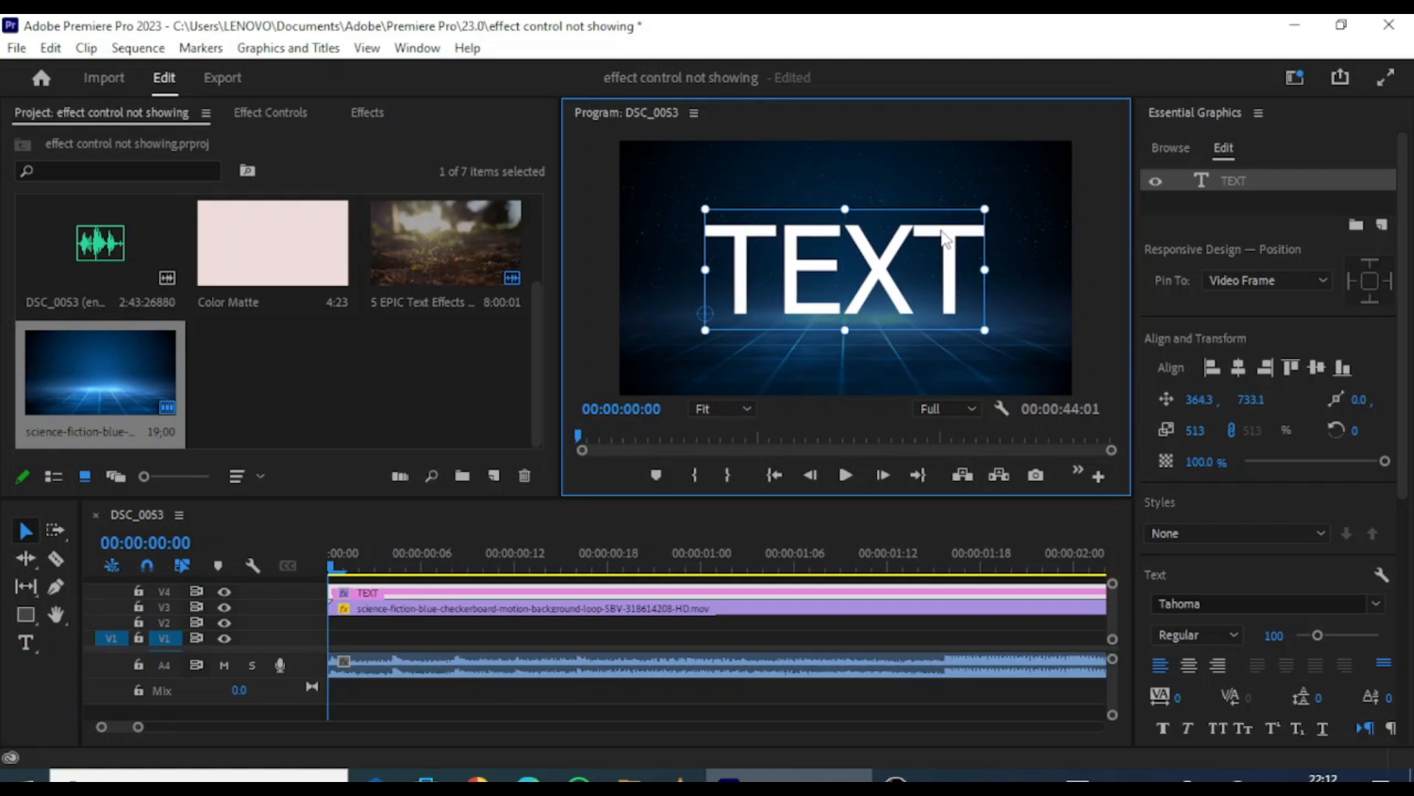
click(288, 112)
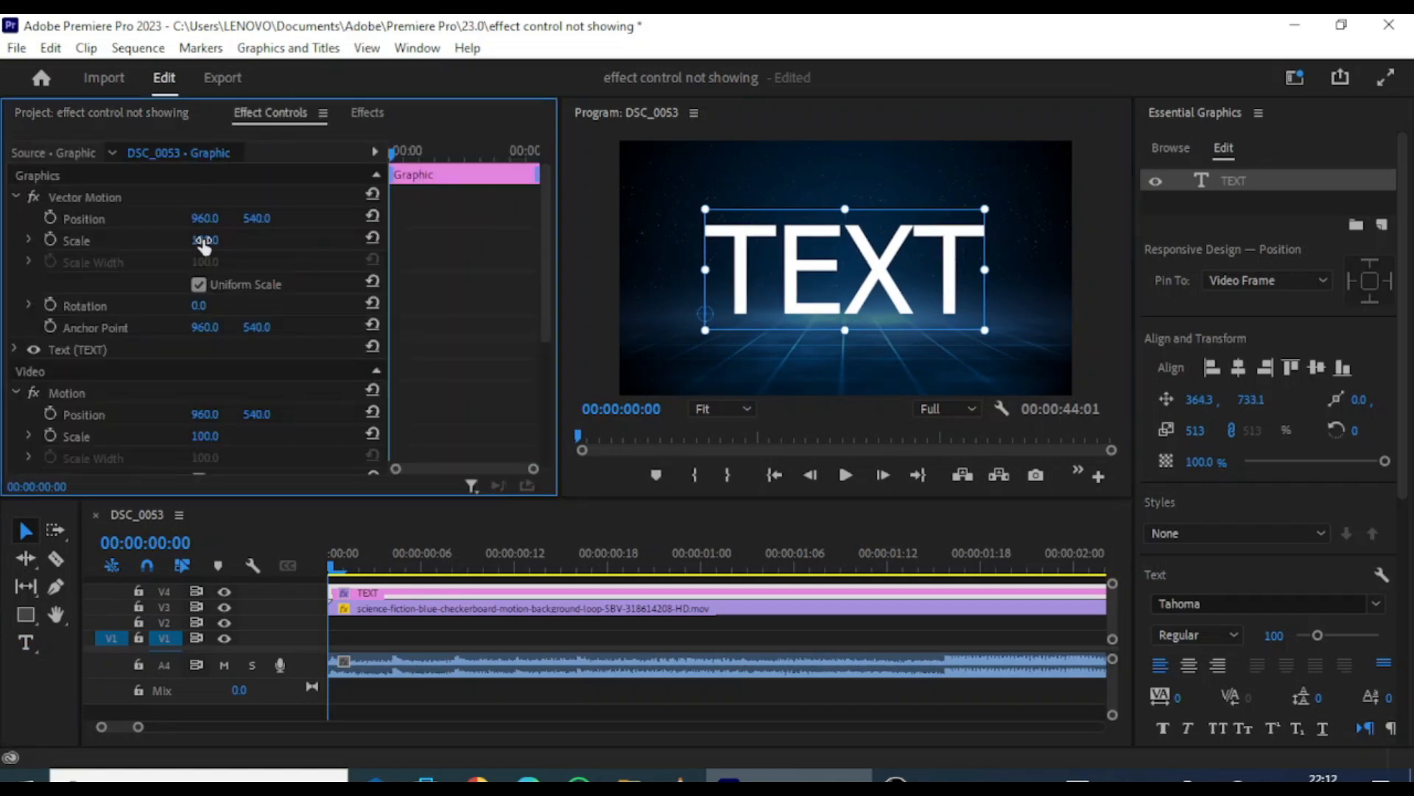
drag(204, 244, 207, 244)
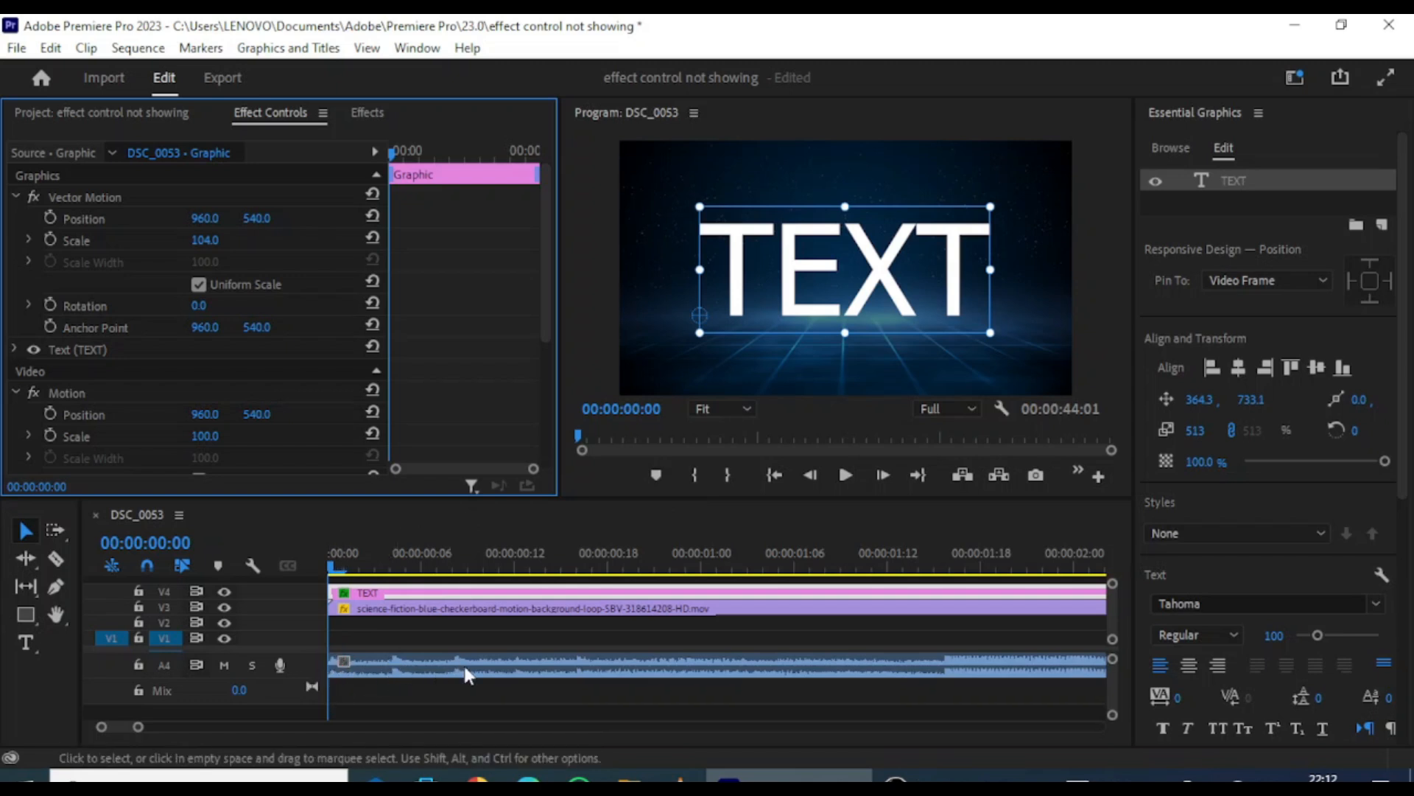
- Split the TEXT clip at frames 1, 4 and 5 from the start of the sequence
click(343, 568)
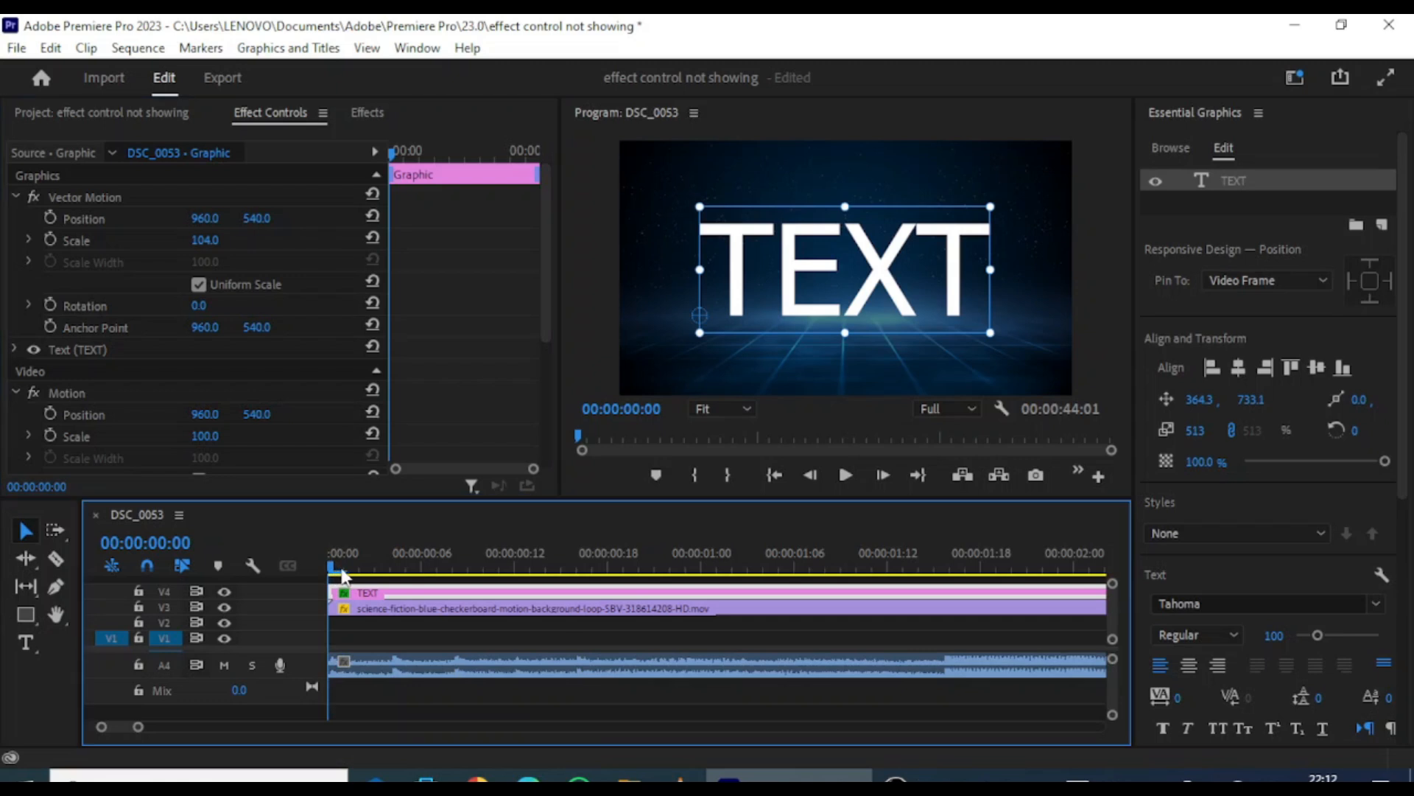
mouse_move(377, 591)
mouse_down()
mouse_move(389, 595)
mouse_move(389, 578)
mouse_up()
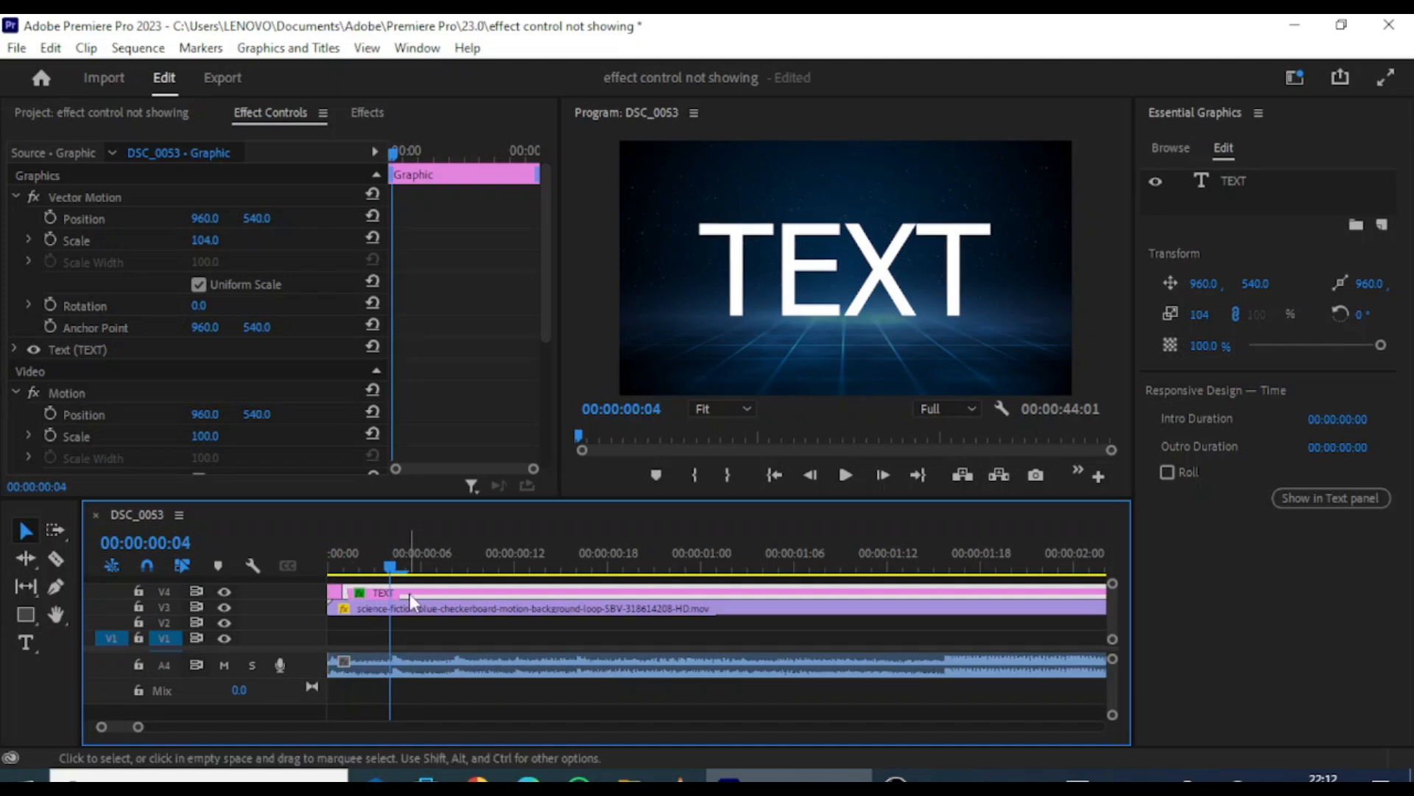
key(ctrl+k)
drag(391, 569, 405, 571)
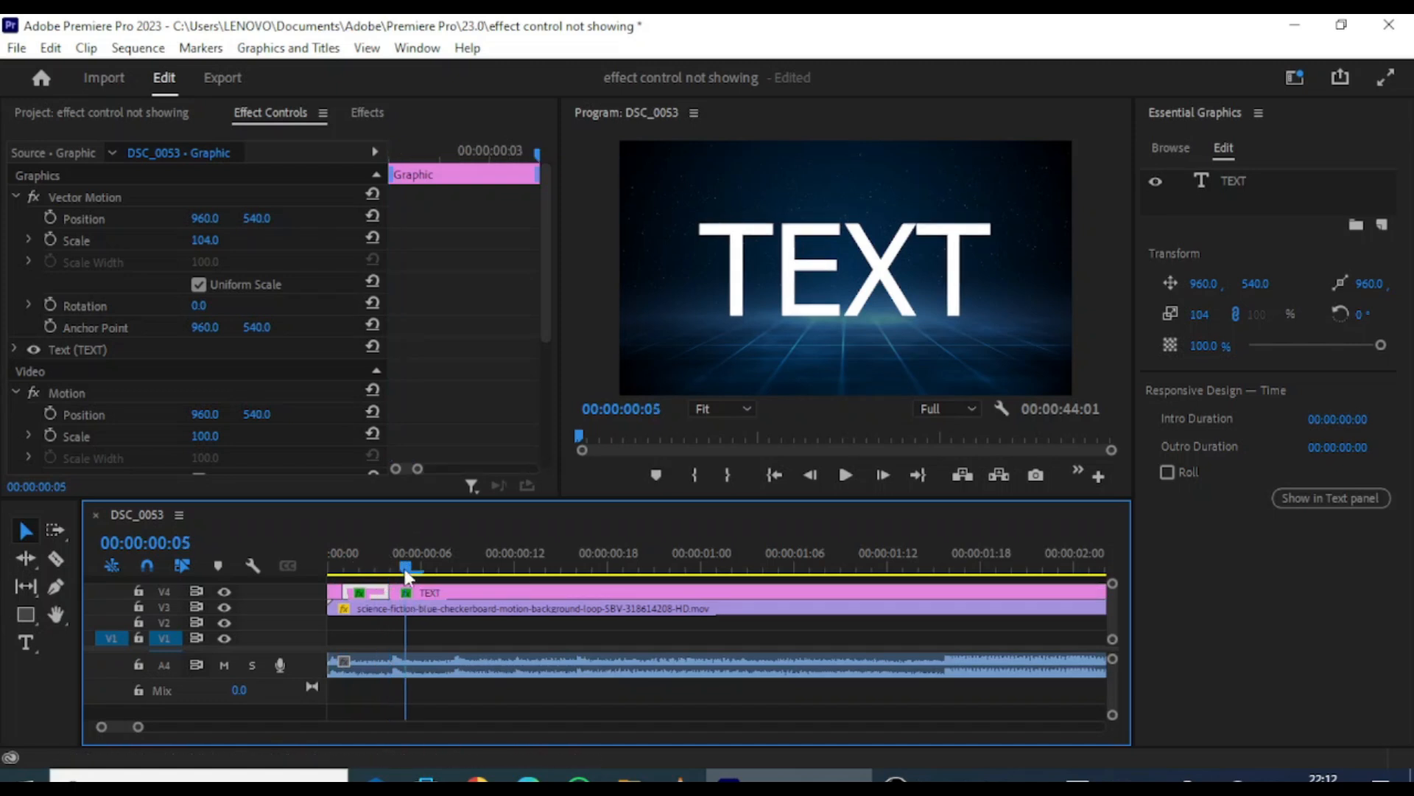
click(425, 594)
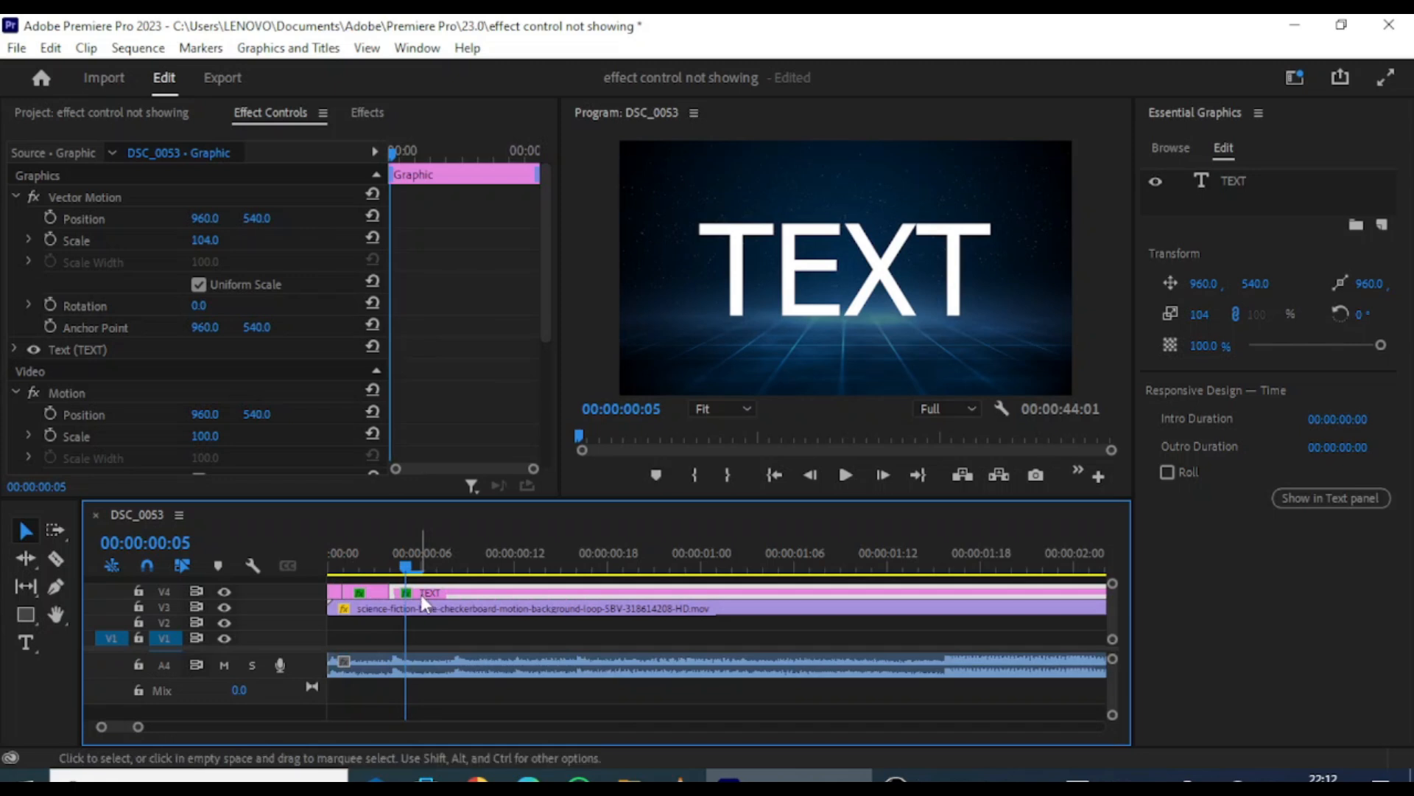
drag(409, 570, 411, 570)
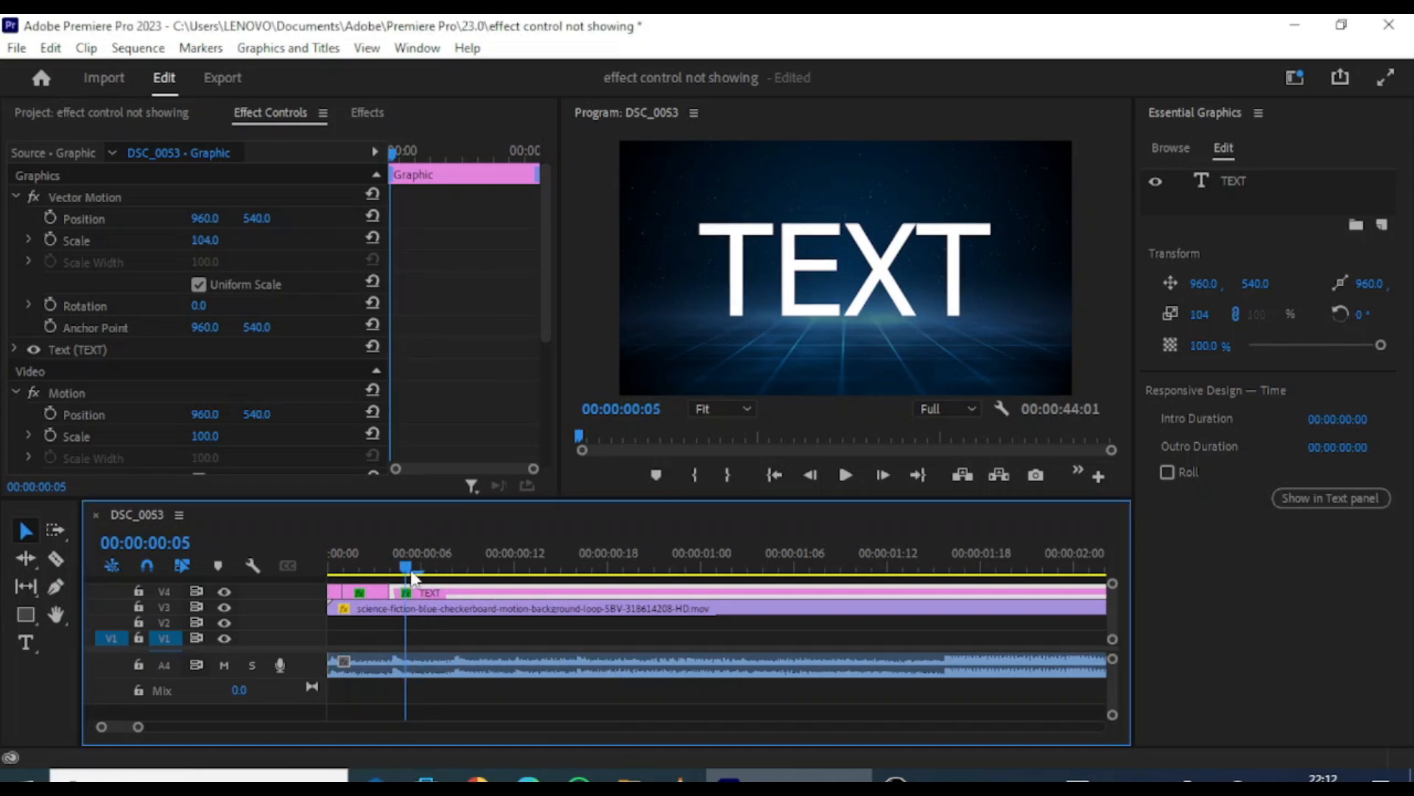
key(ctrl+k)
- Split the rest of the TEXT clip at 00:00:00:08, 00:00:00:10 and 00:00:00:13
drag(406, 572, 444, 576)
click(480, 592)
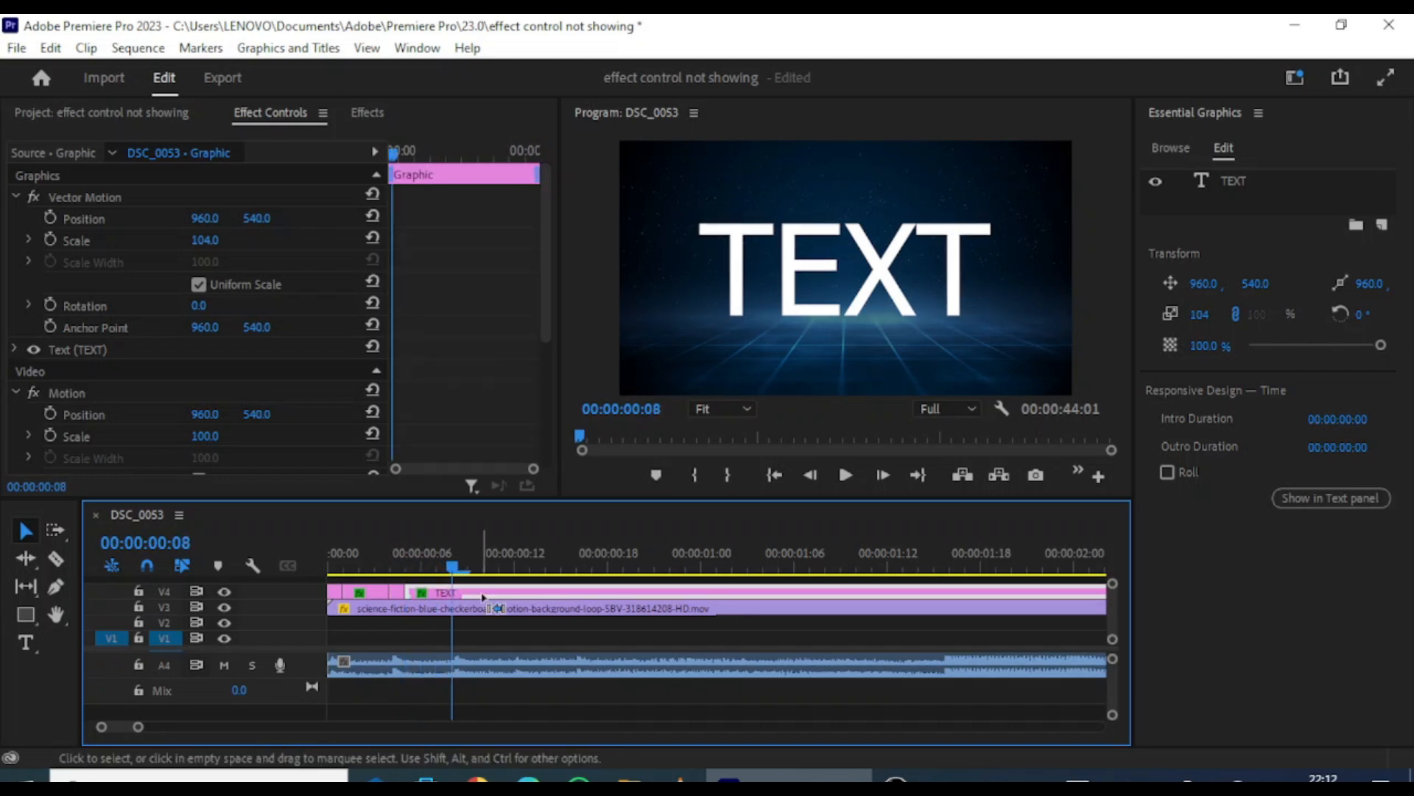
key(ctrl+k)
drag(457, 577, 484, 576)
click(515, 592)
key(ctrl+k)
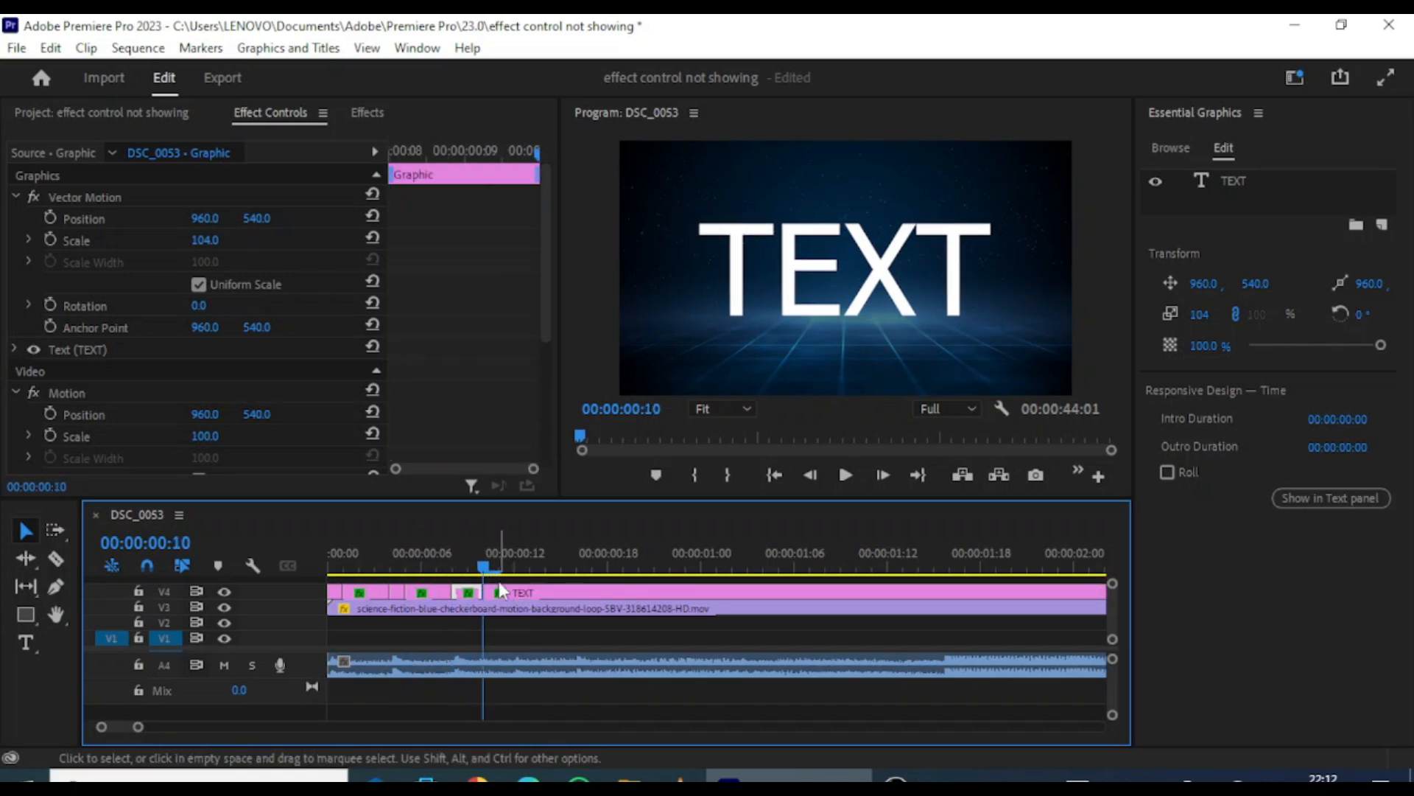
drag(484, 567, 533, 629)
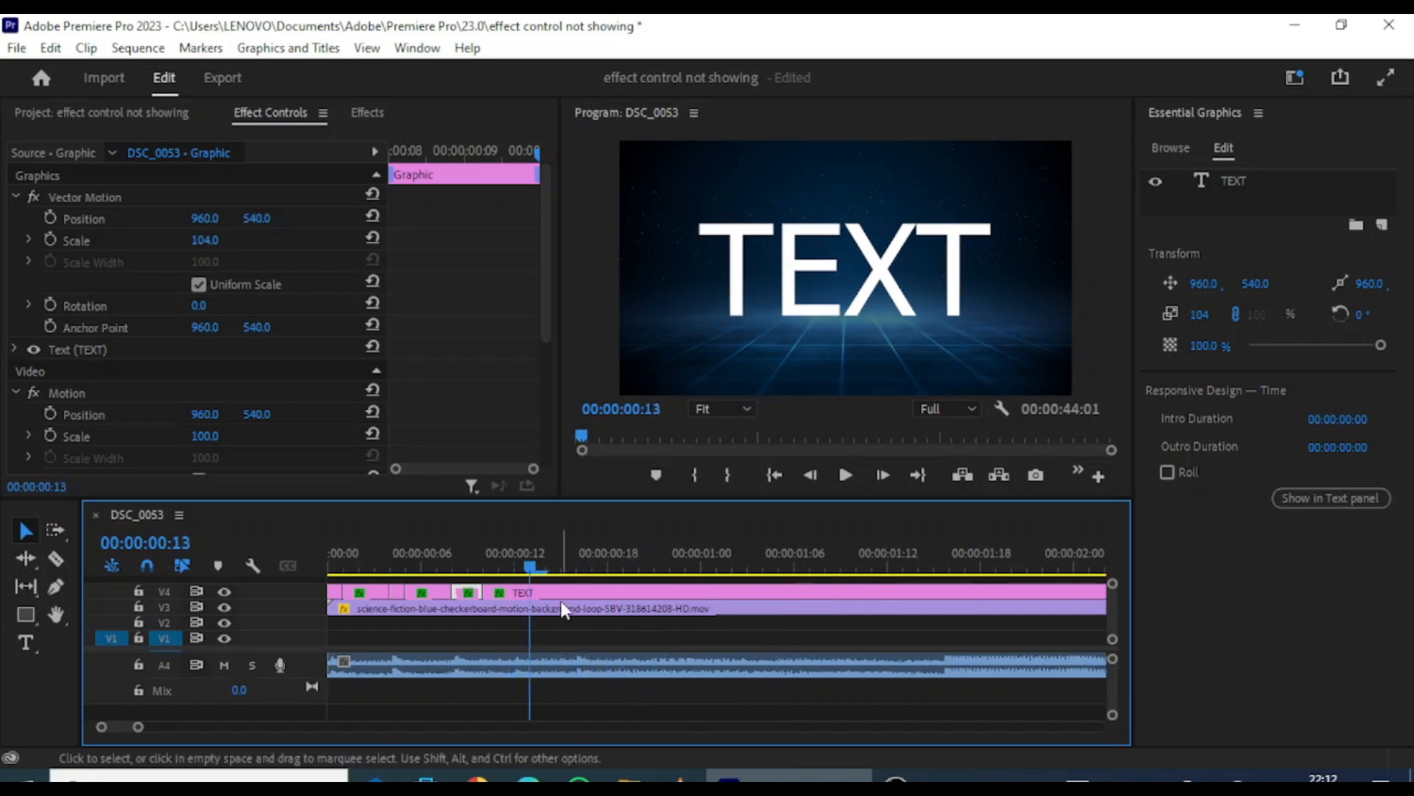
click(555, 588)
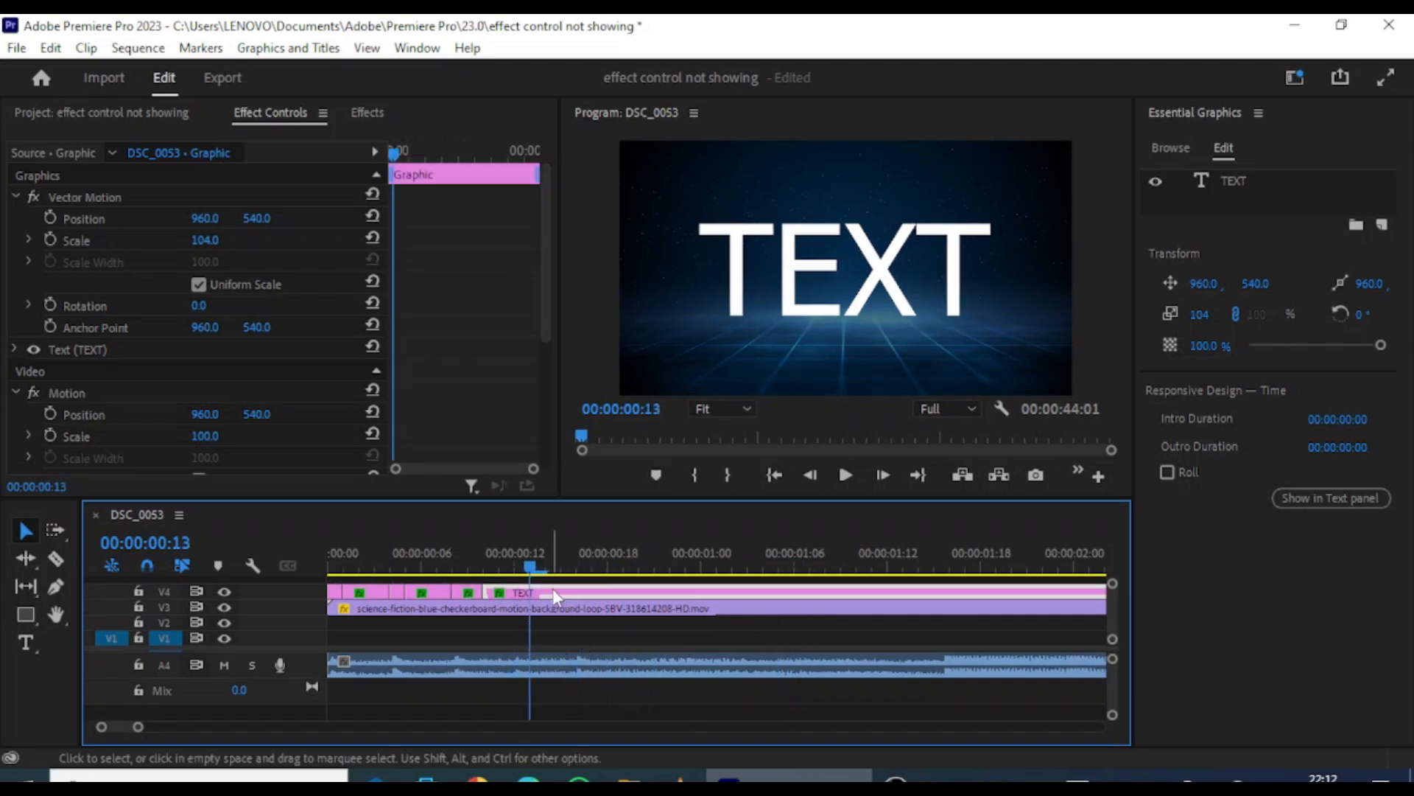
key(ctrl+k)
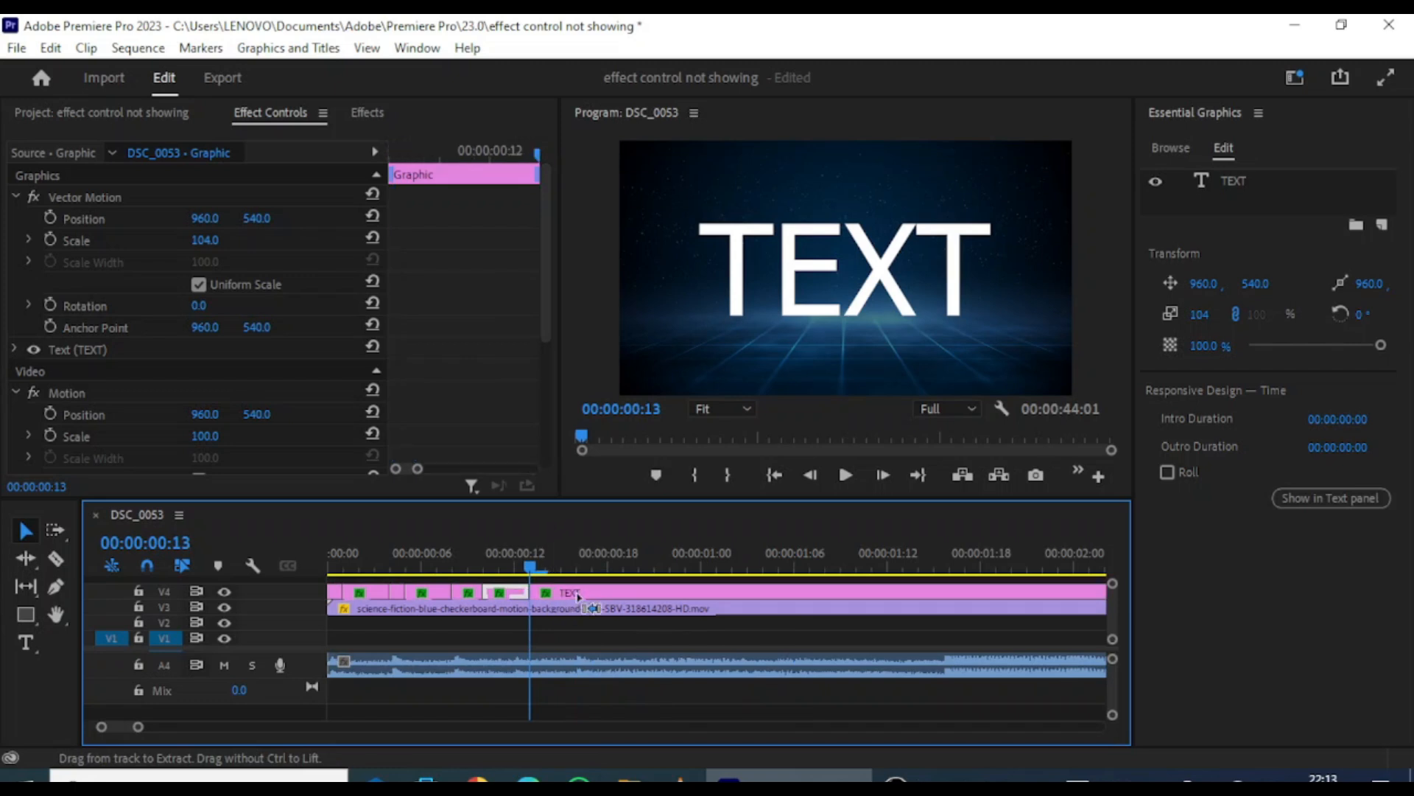
- Split the long remaining TEXT clip at 00:00:01:16, where the audio waveform gets louder
drag(535, 571, 949, 608)
key(Left)
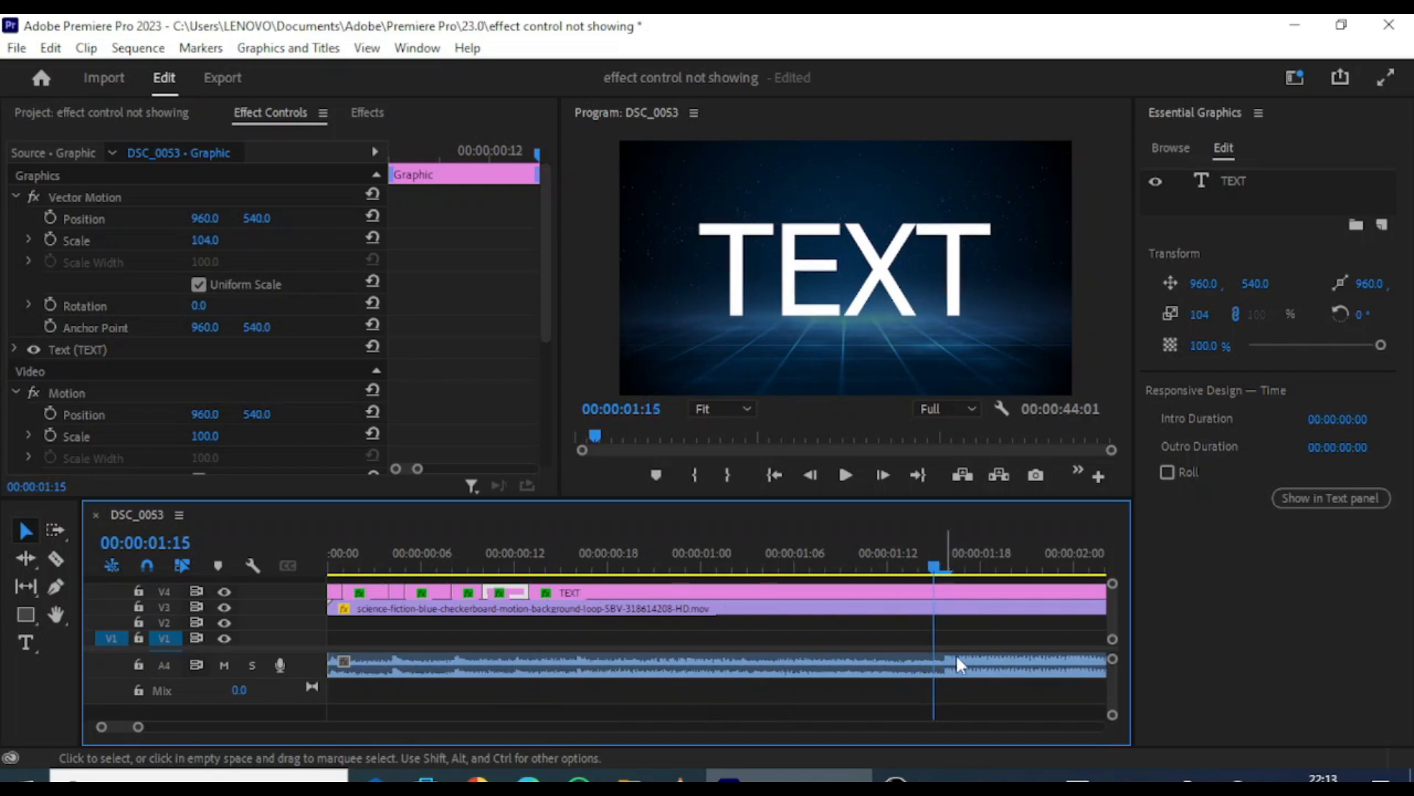
drag(932, 567, 943, 567)
click(969, 590)
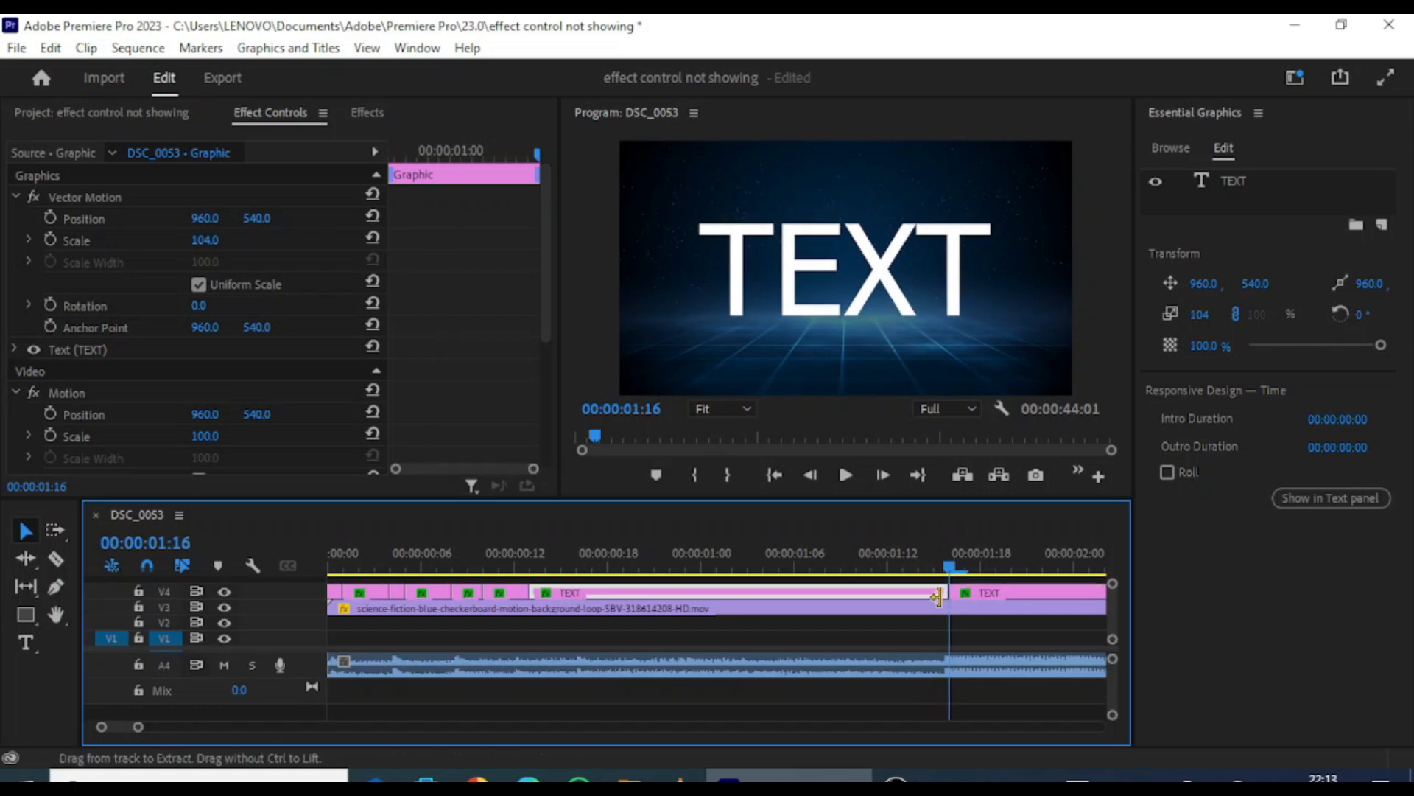
key(ctrl+k)
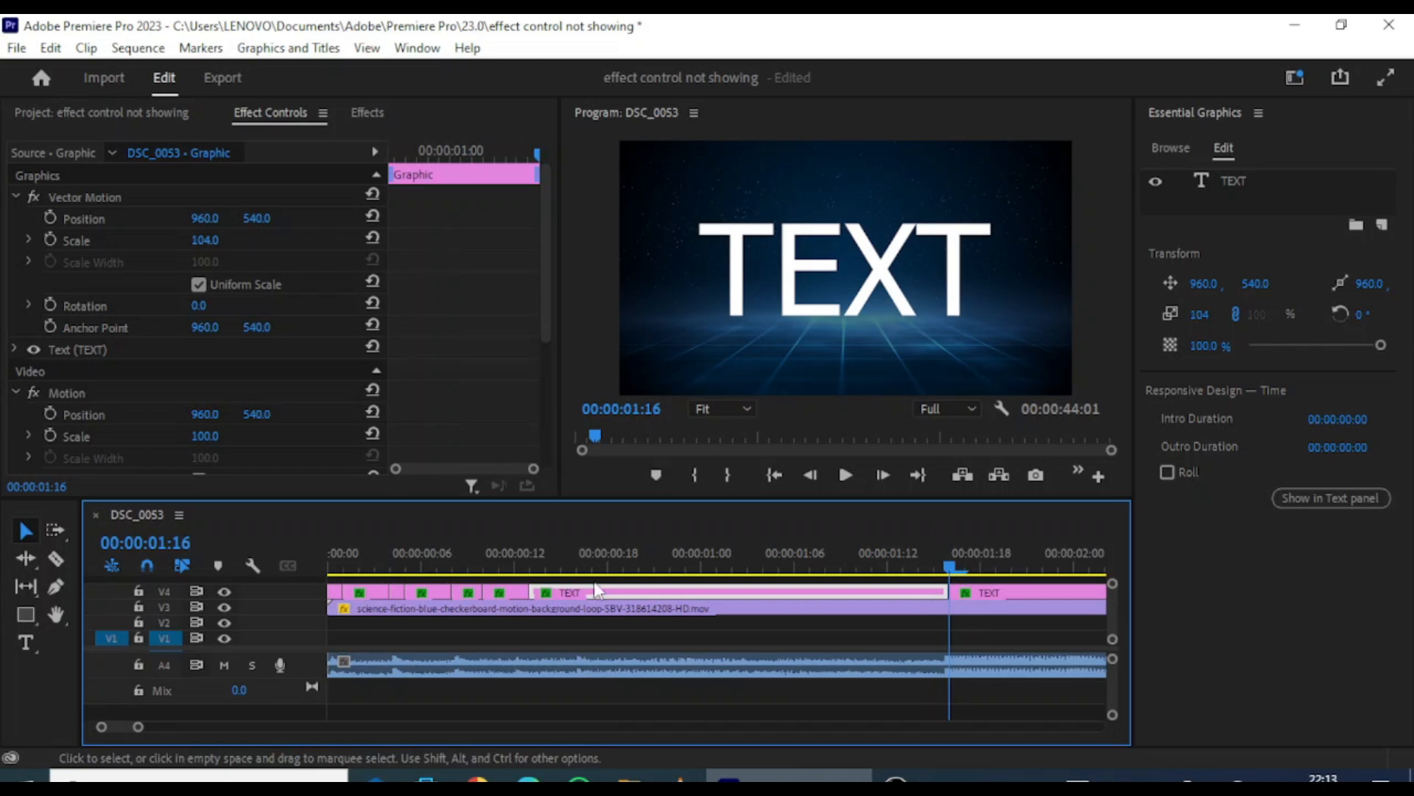
- Delete the TEXT segments at frames 1–4, 5–8 and 00:00:00:13–00:00:01:16, and shift the last short segment two frames later
key(Delete)
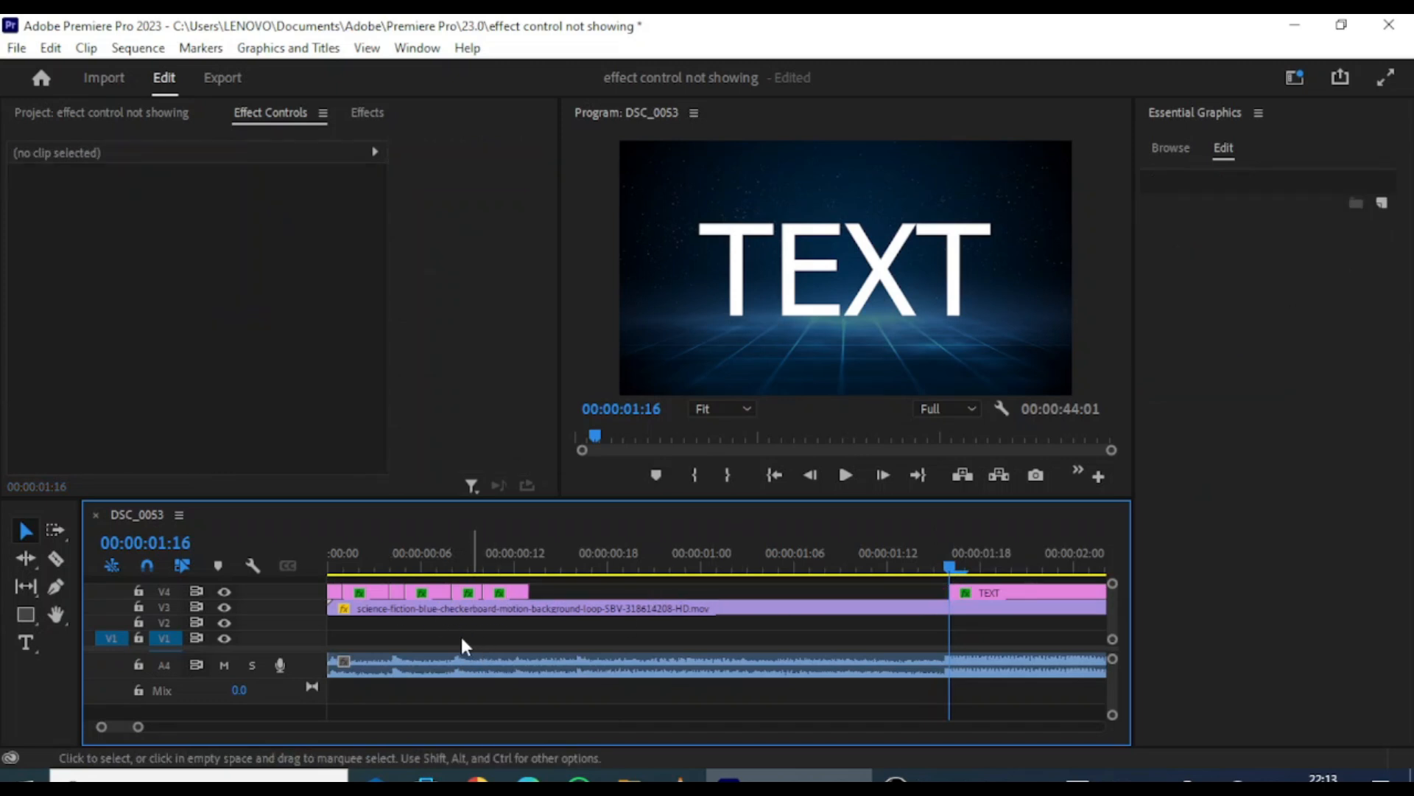
click(429, 592)
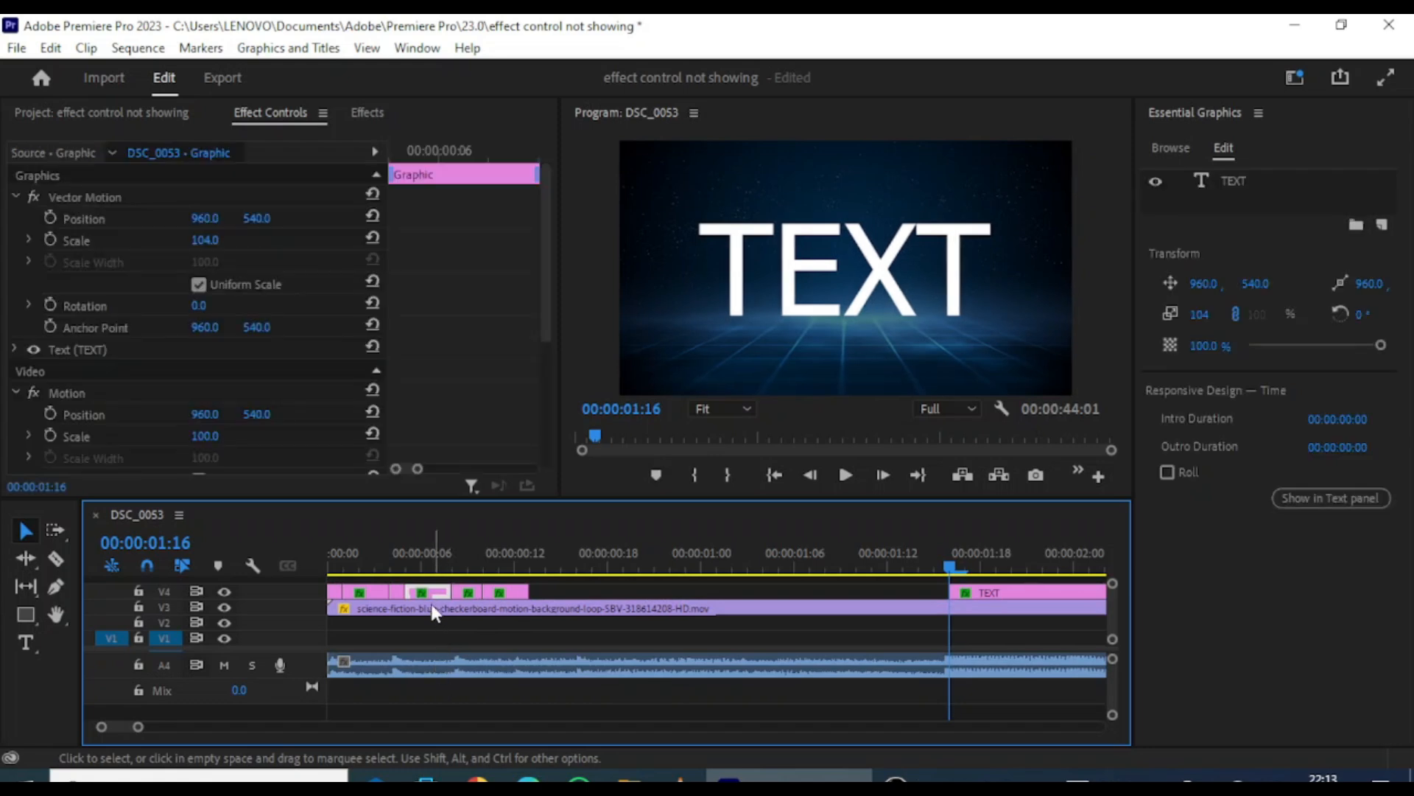
key(Delete)
click(363, 593)
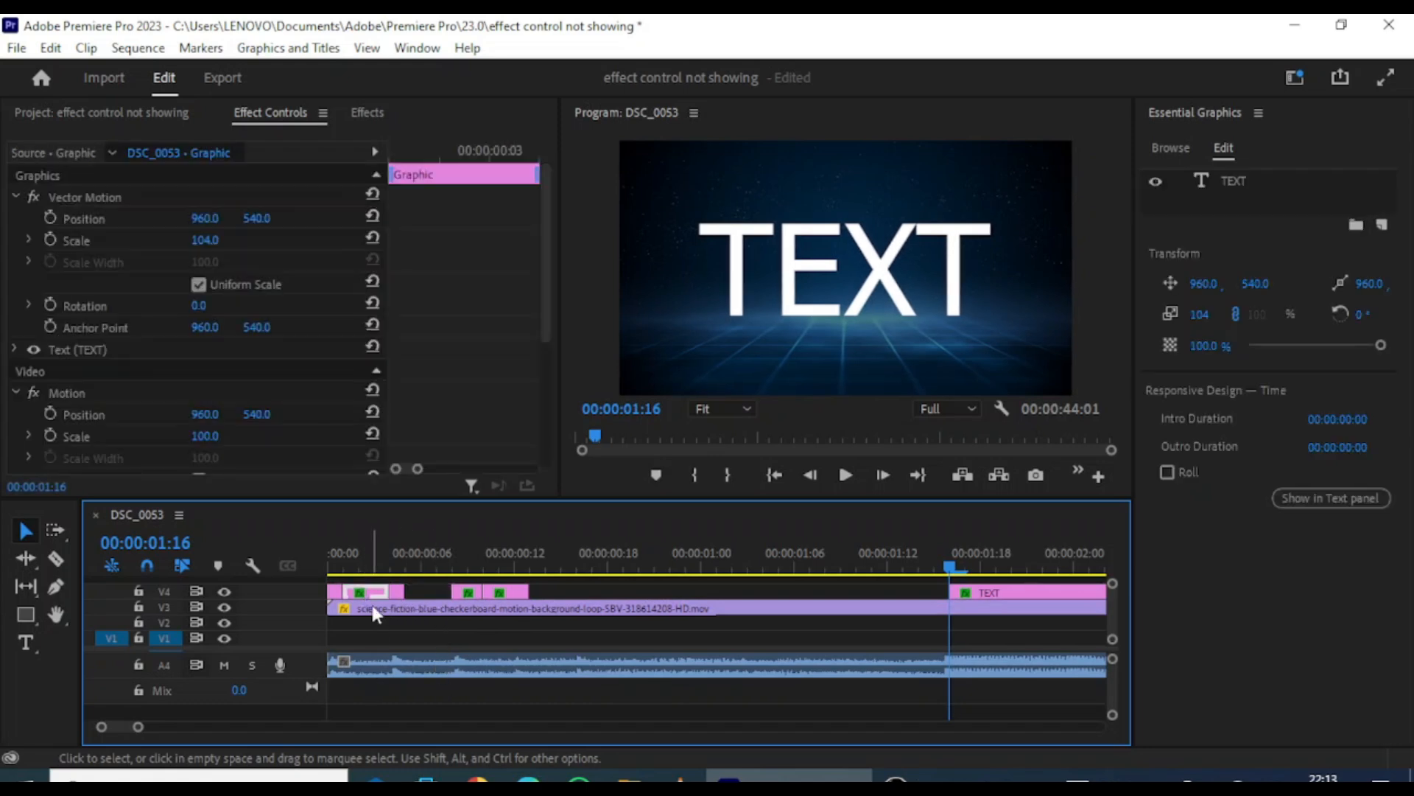
key(Delete)
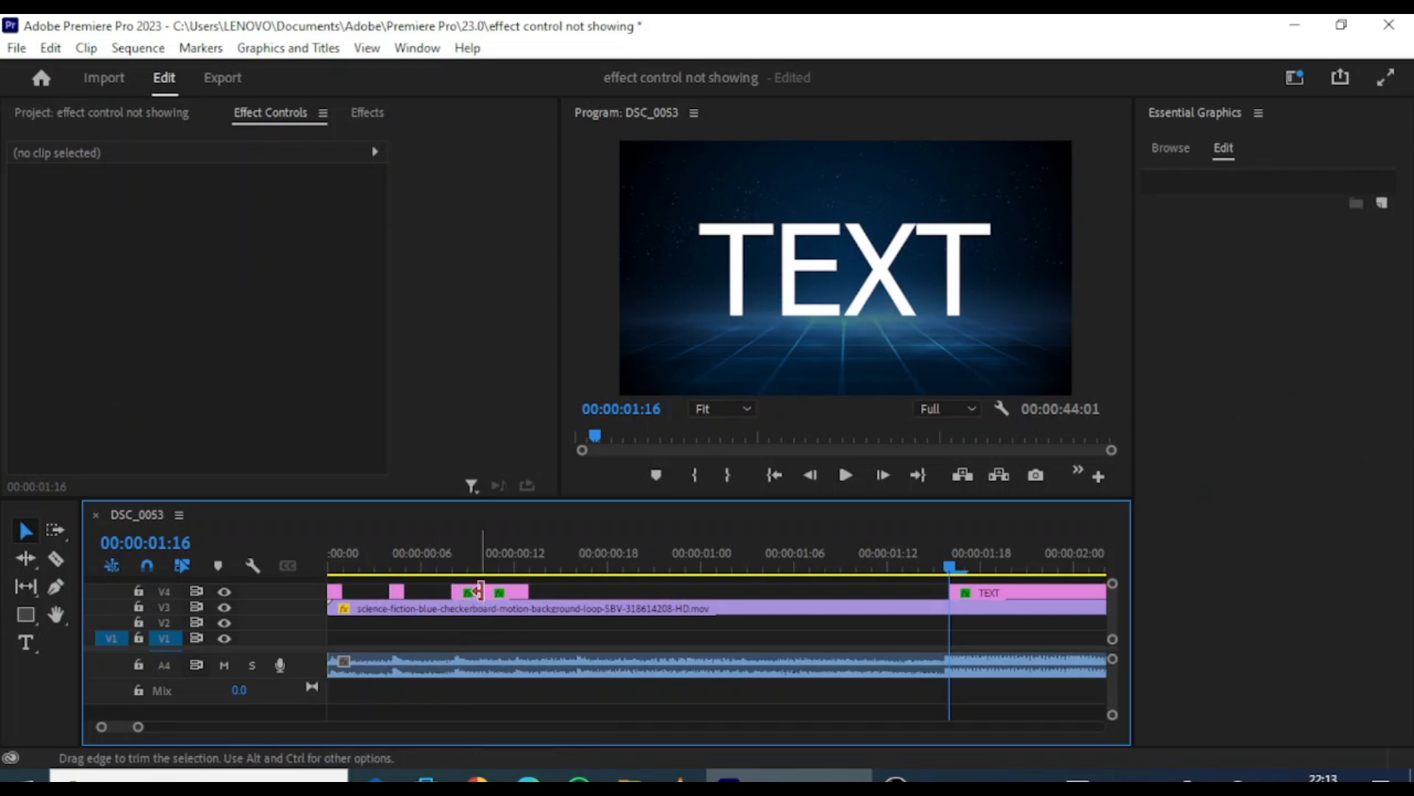
drag(520, 601, 544, 599)
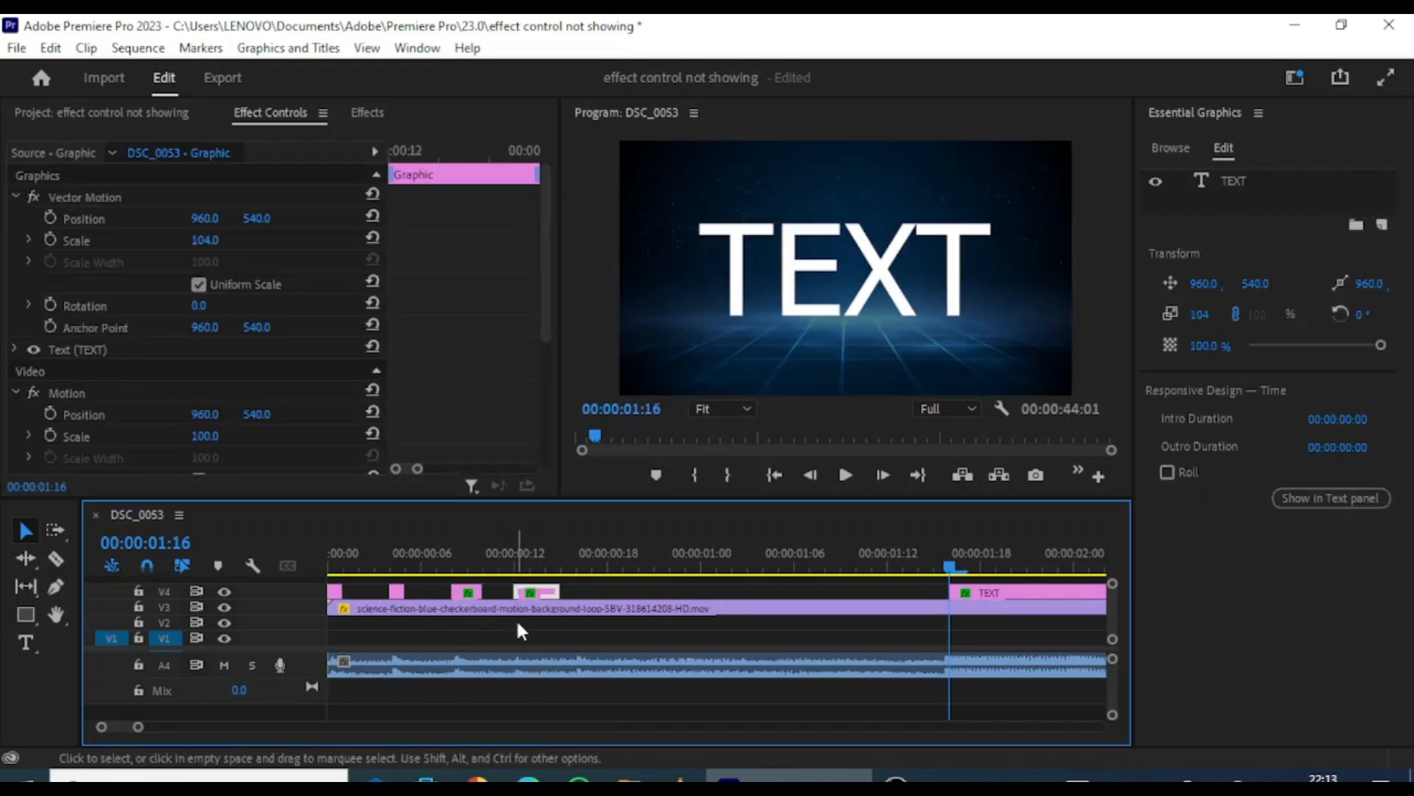
- Play the sequence from the start twice in the maximized program monitor to review the flickering text, and restore the normal layout
drag(951, 563, 197, 558)
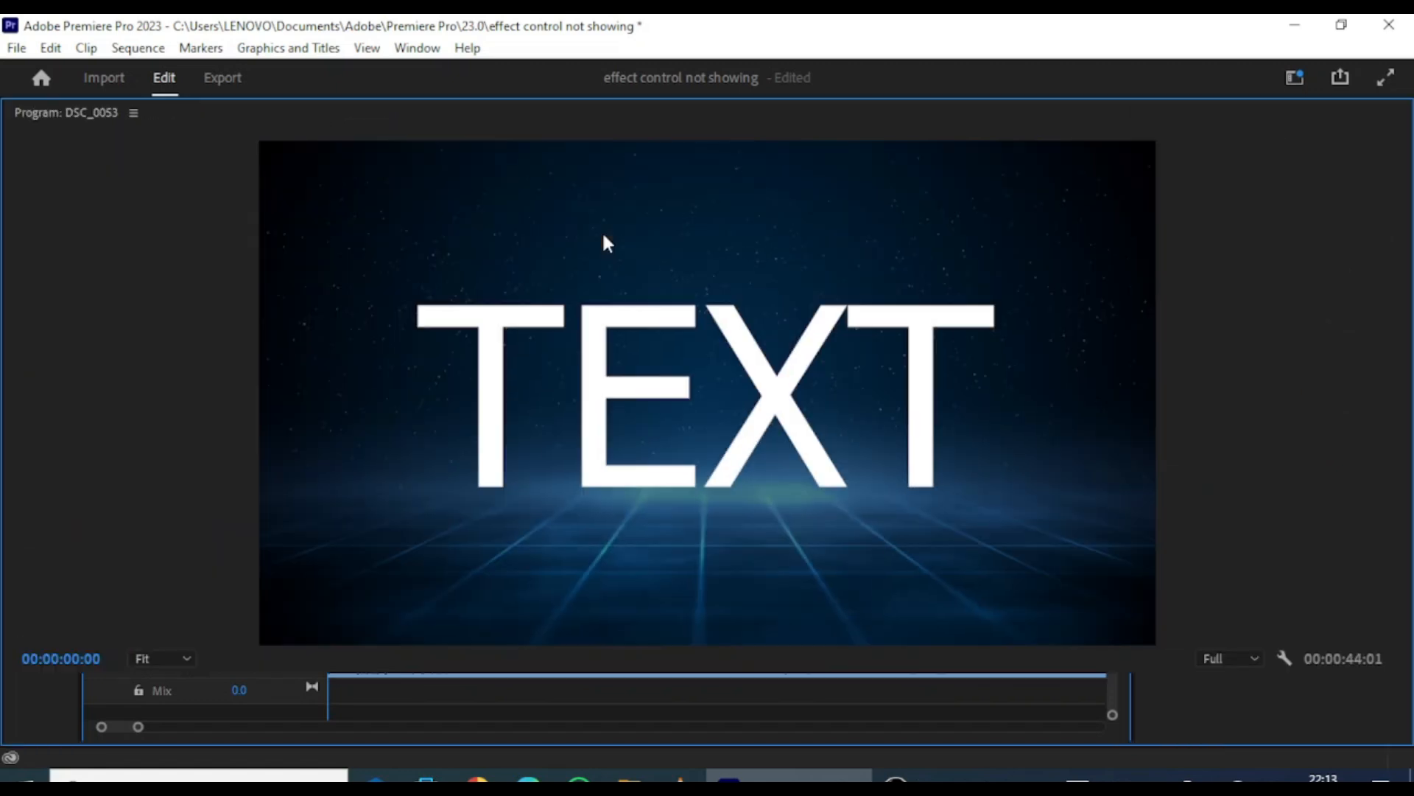
key(grave)
key(space)
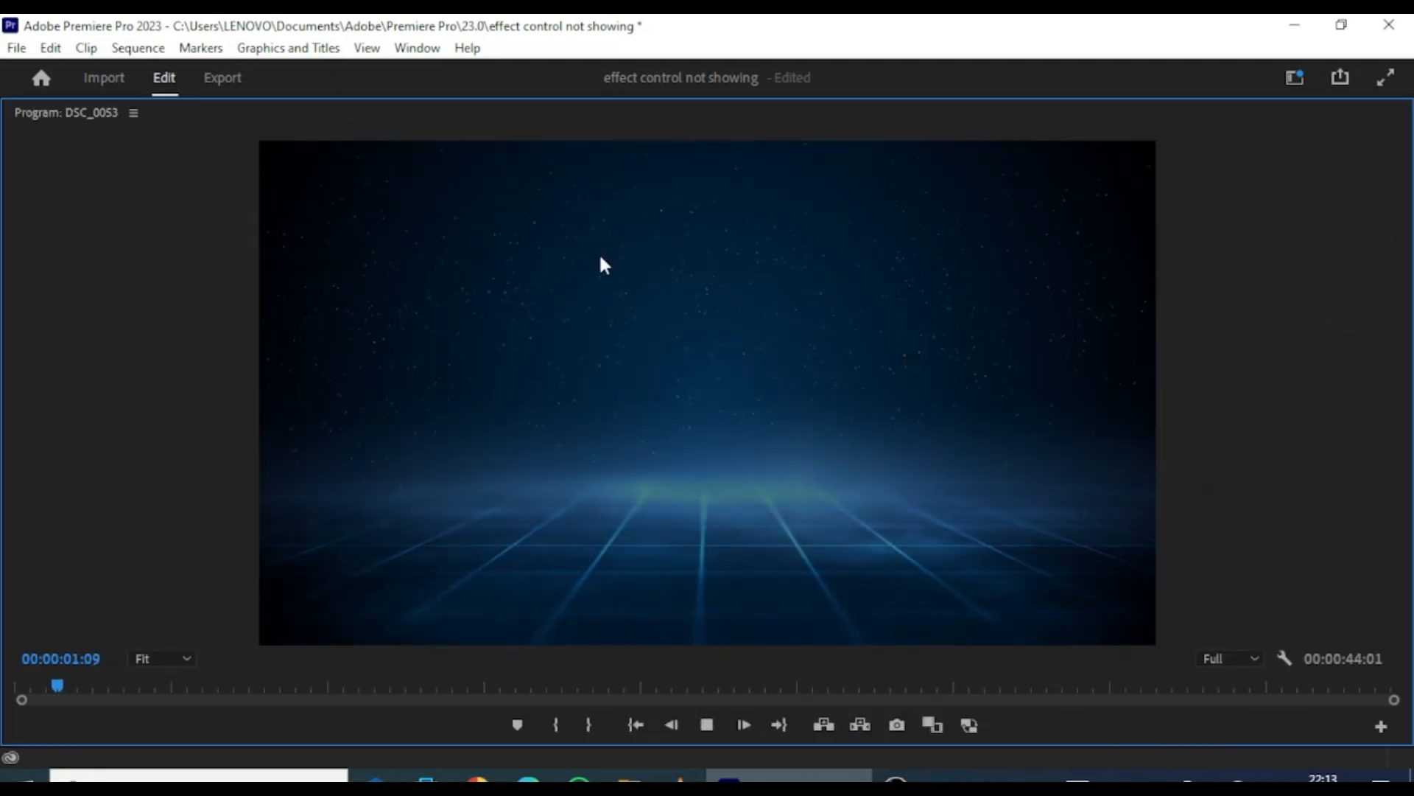
key(space)
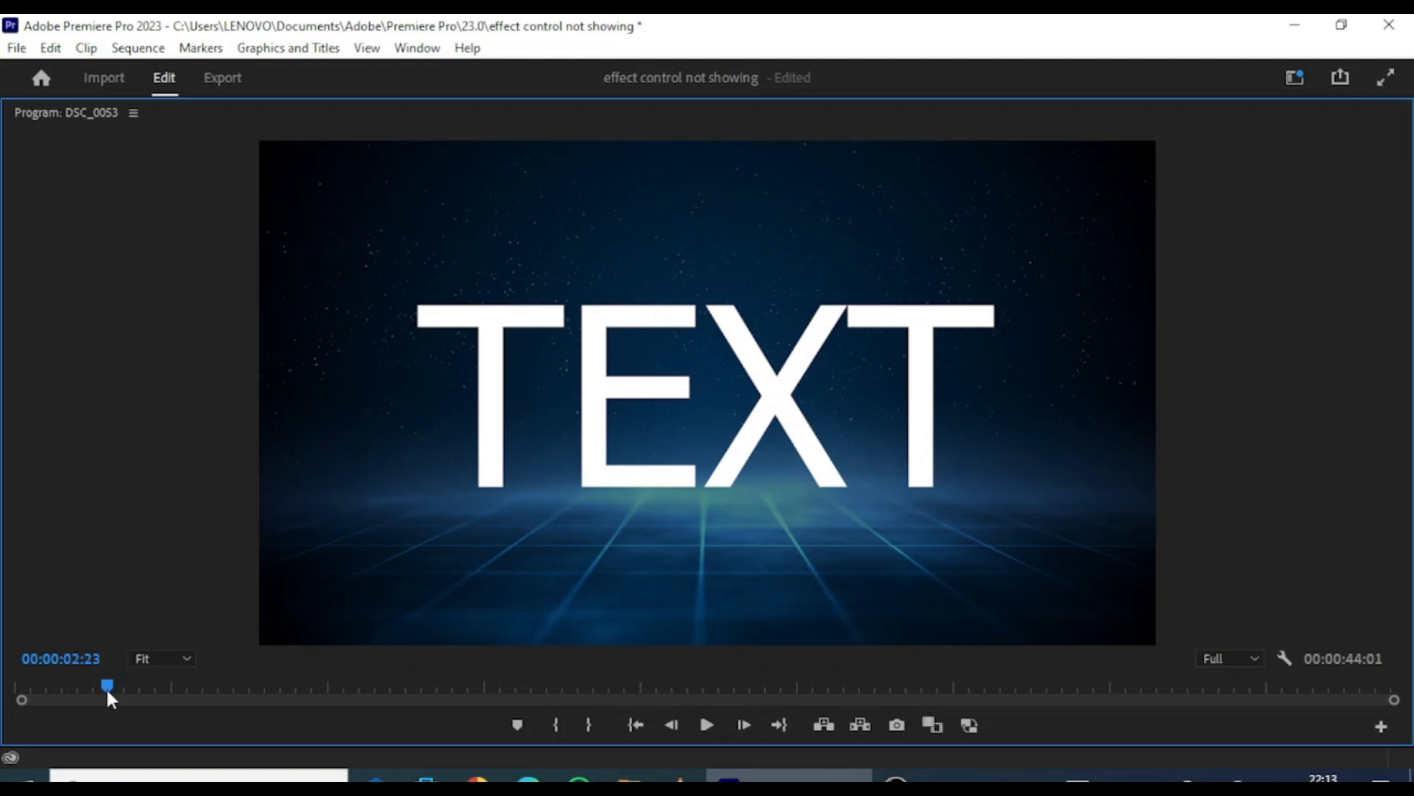
drag(106, 689, 6, 688)
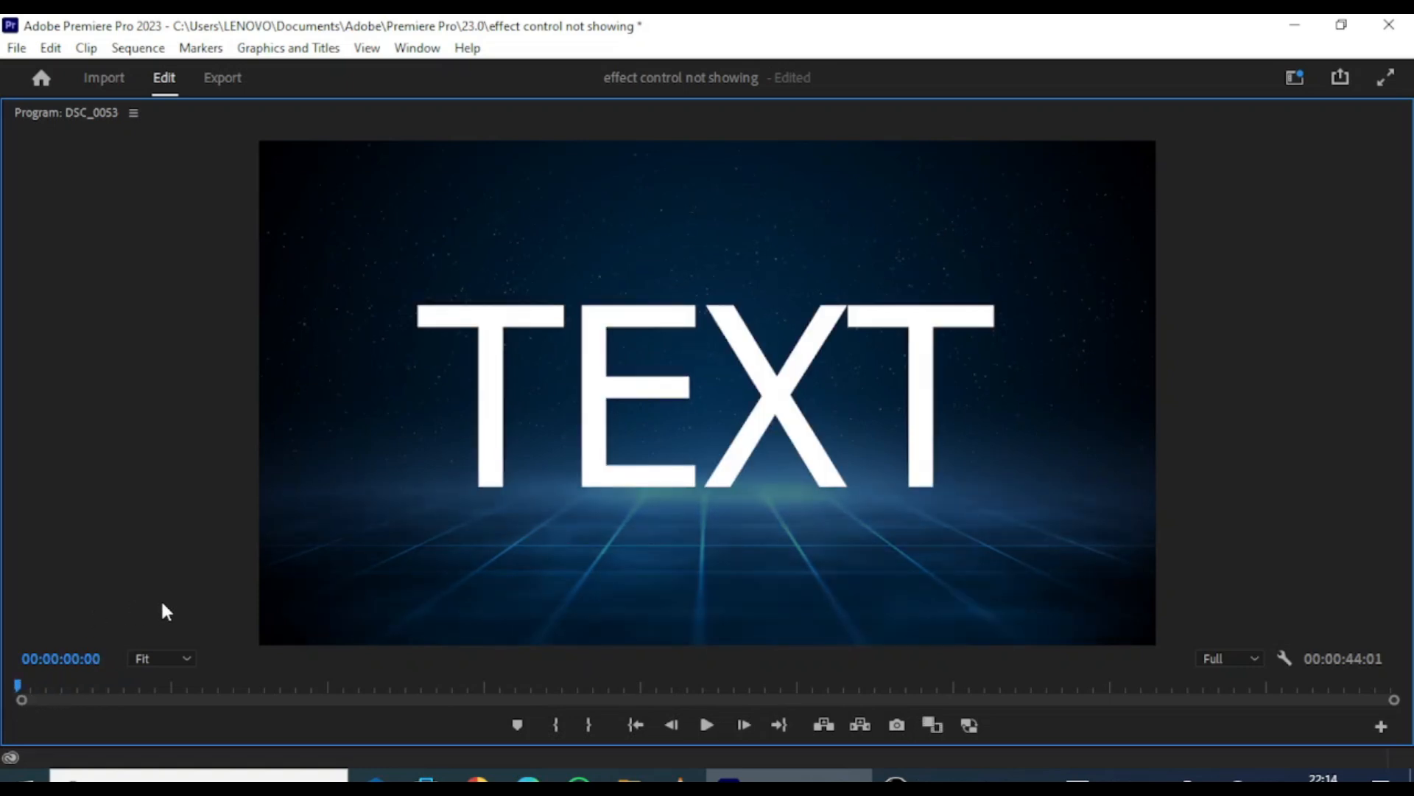
key(space)
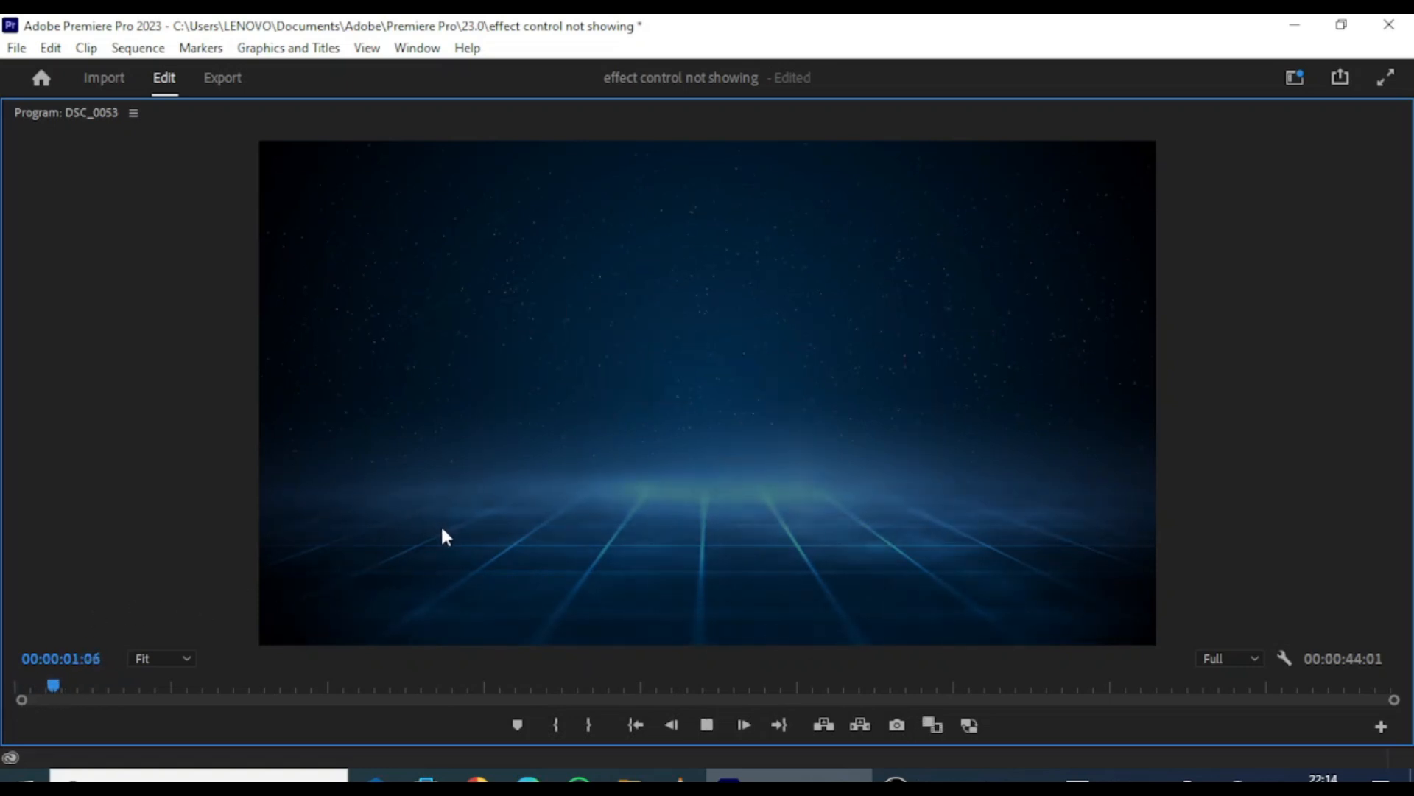
key(space)
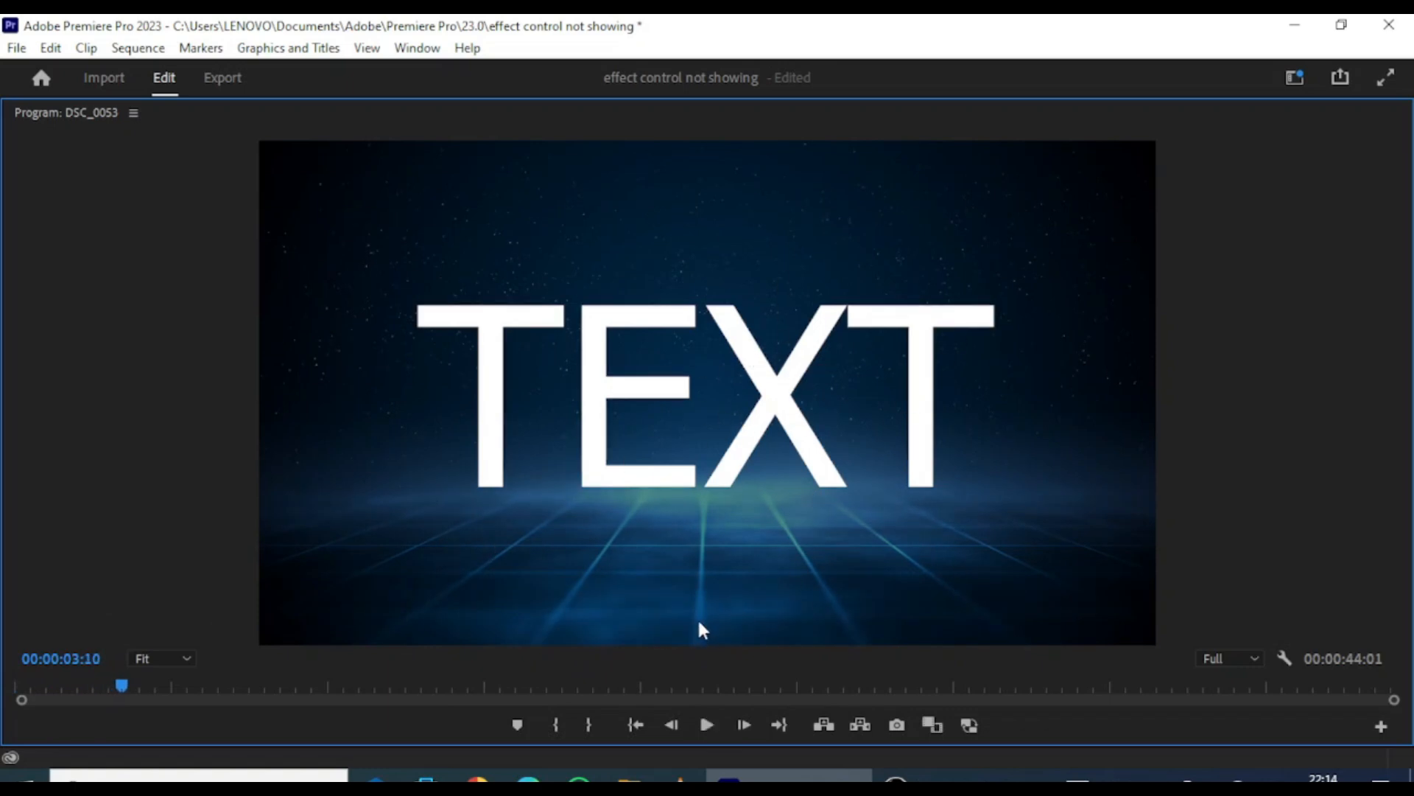
key(grave)
- Delete the short TEXT segments at the beginning and extend the remaining TEXT clip back to the start of the sequence
drag(596, 589, 327, 579)
key(Delete)
drag(985, 589, 329, 593)
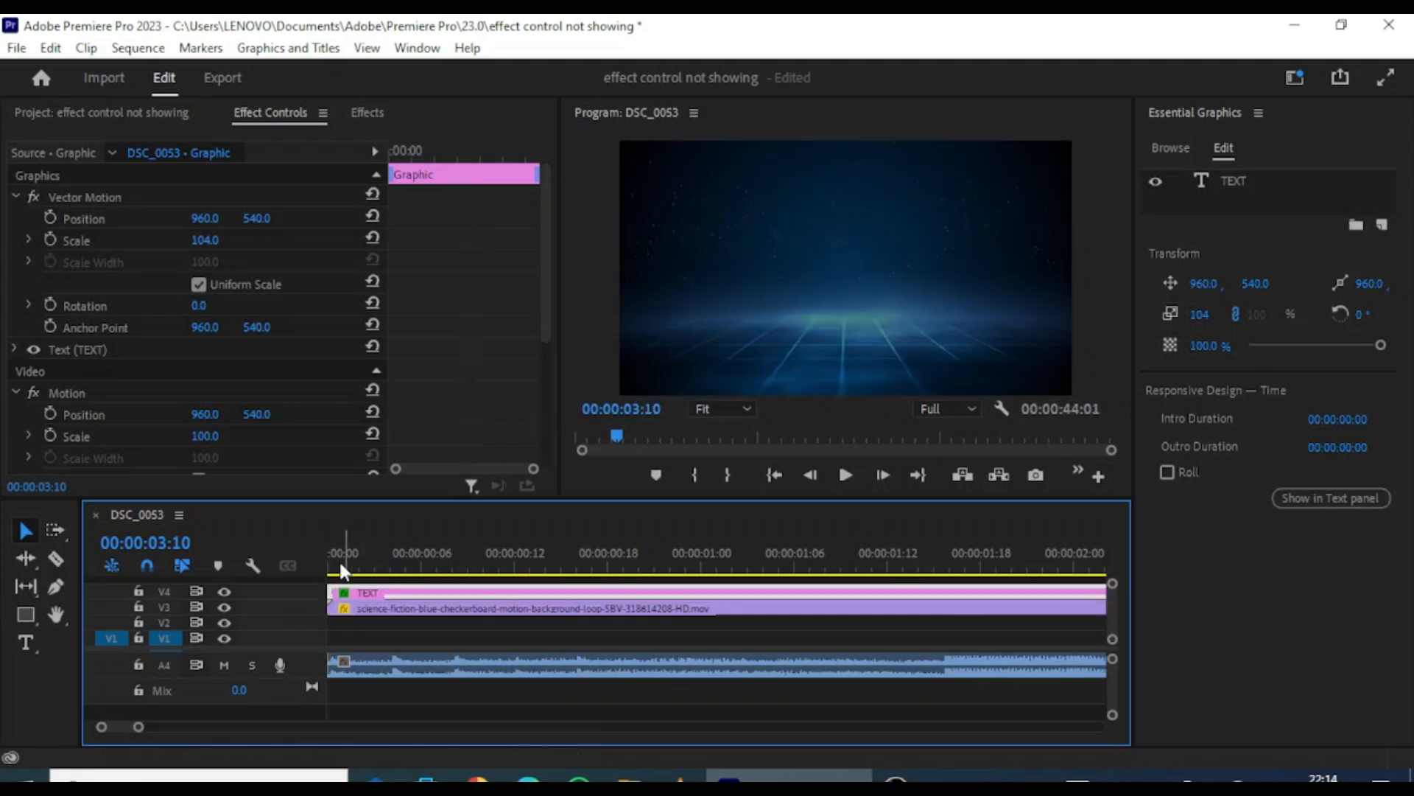
- Move the title to about 453, 703.2 in the frame and turn on Vector Motion Position keyframing at 00:00:00:00
drag(614, 436, 557, 441)
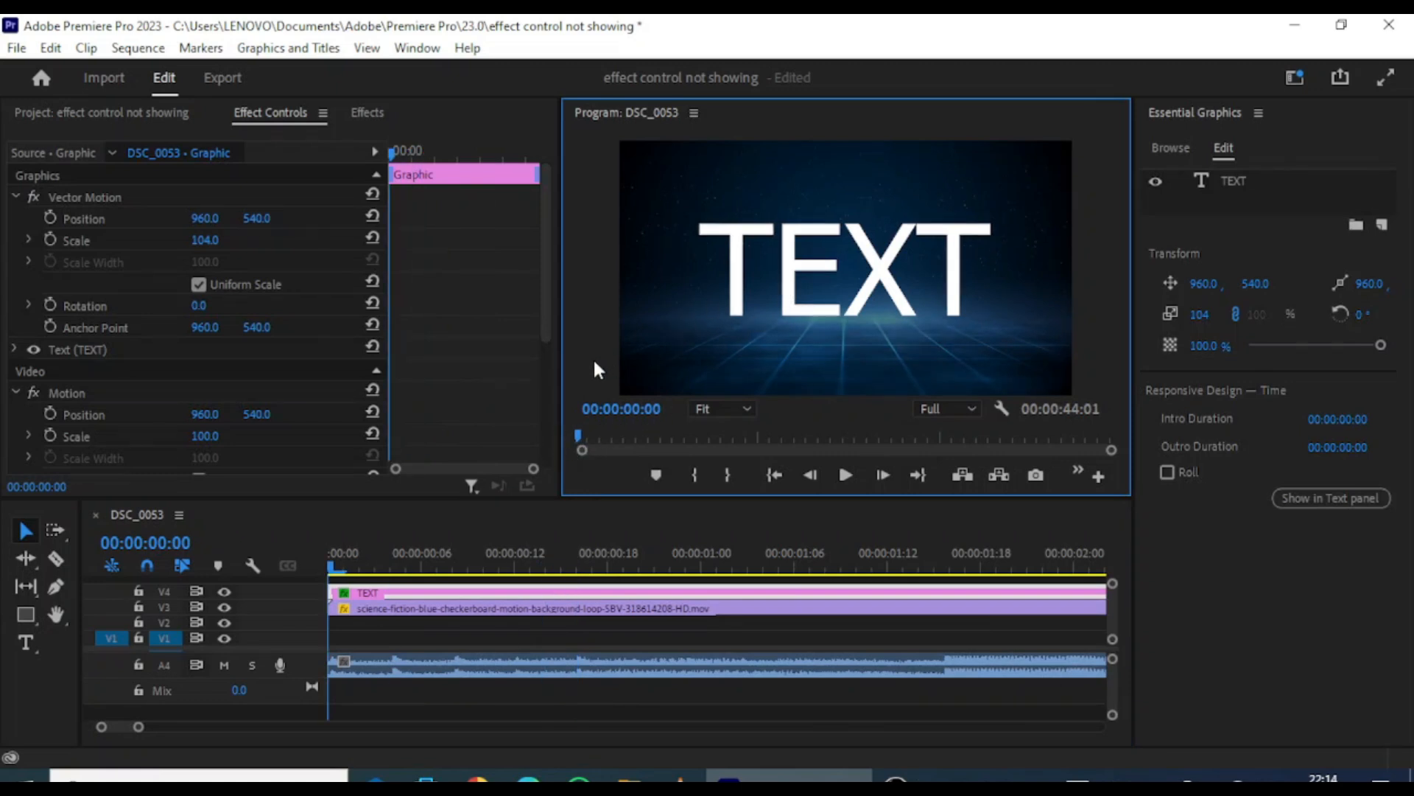
drag(801, 286, 866, 257)
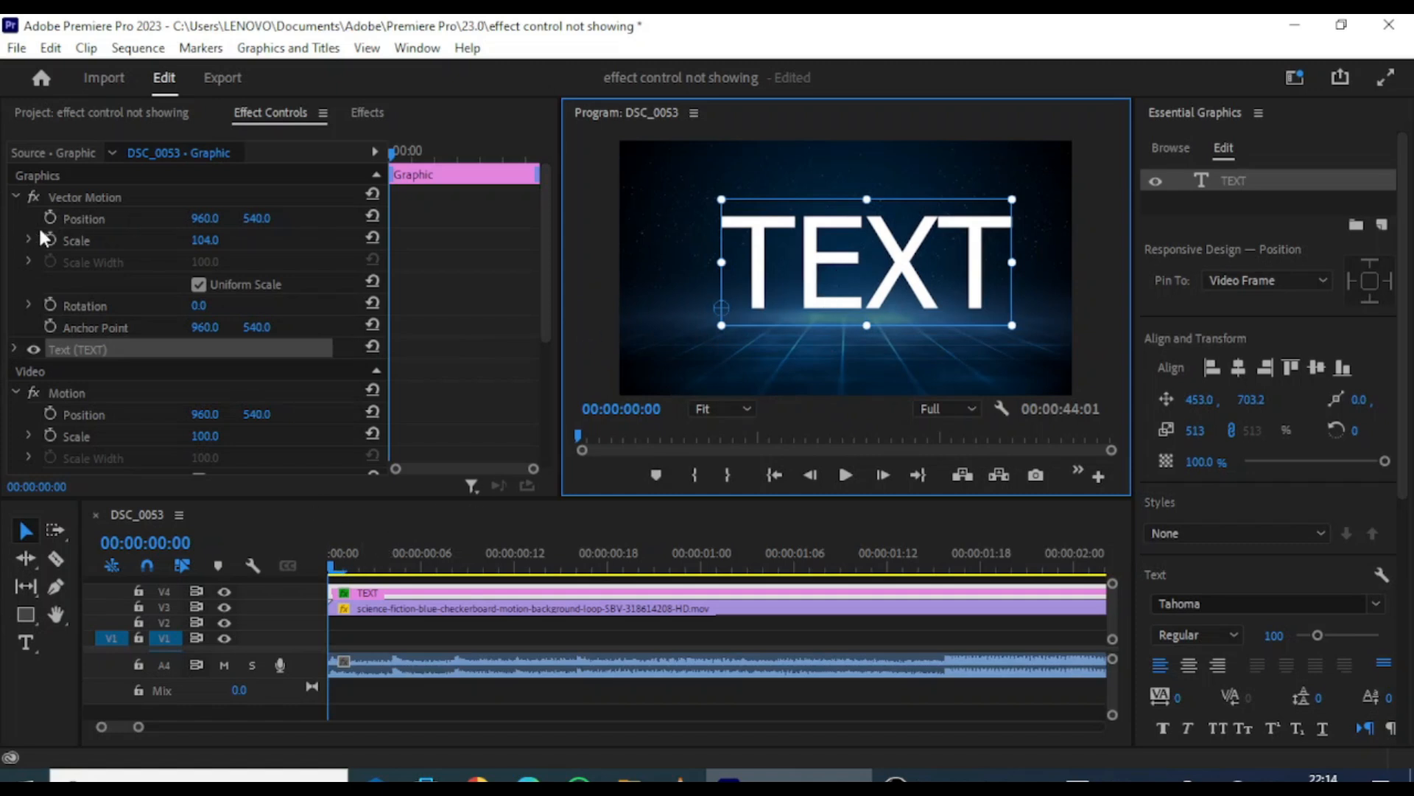
click(331, 572)
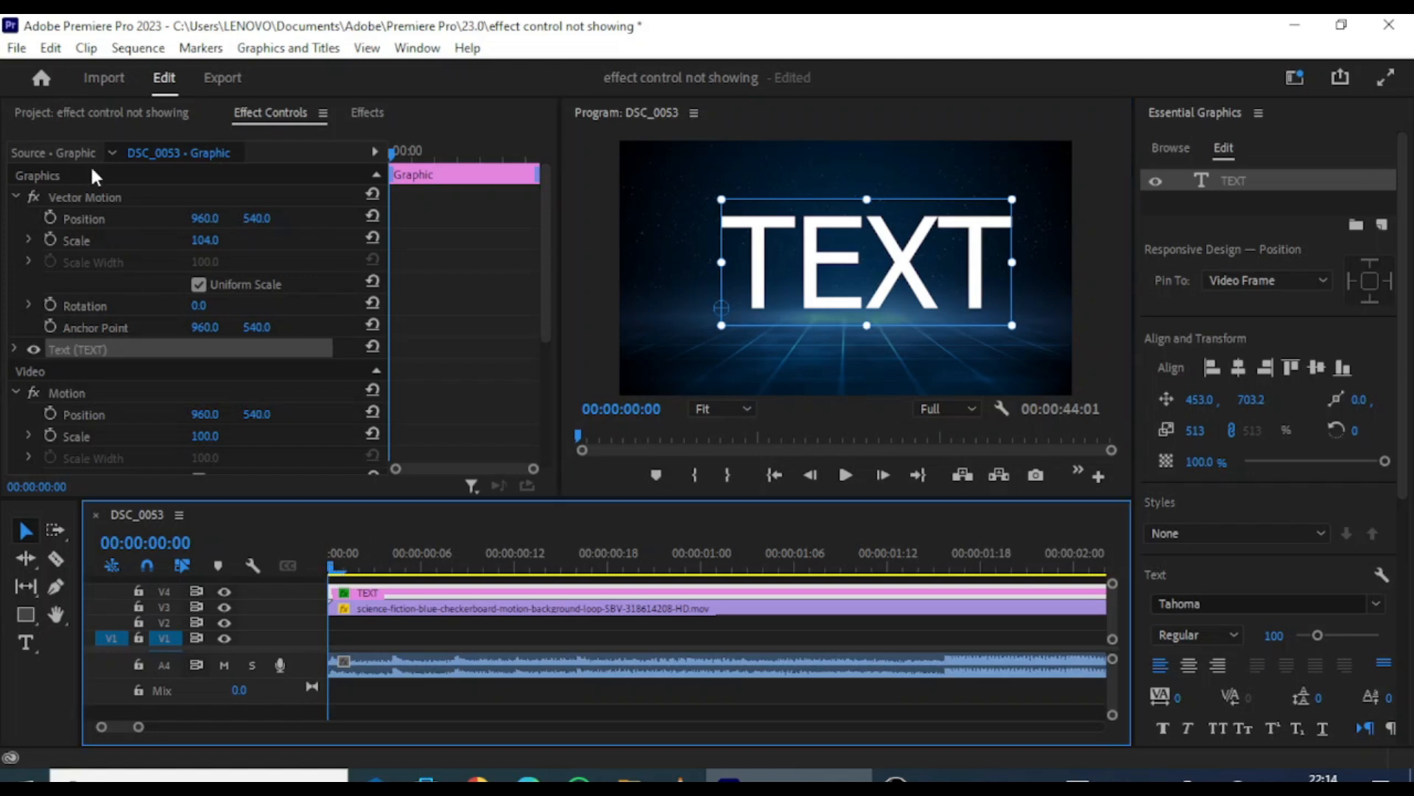
click(55, 218)
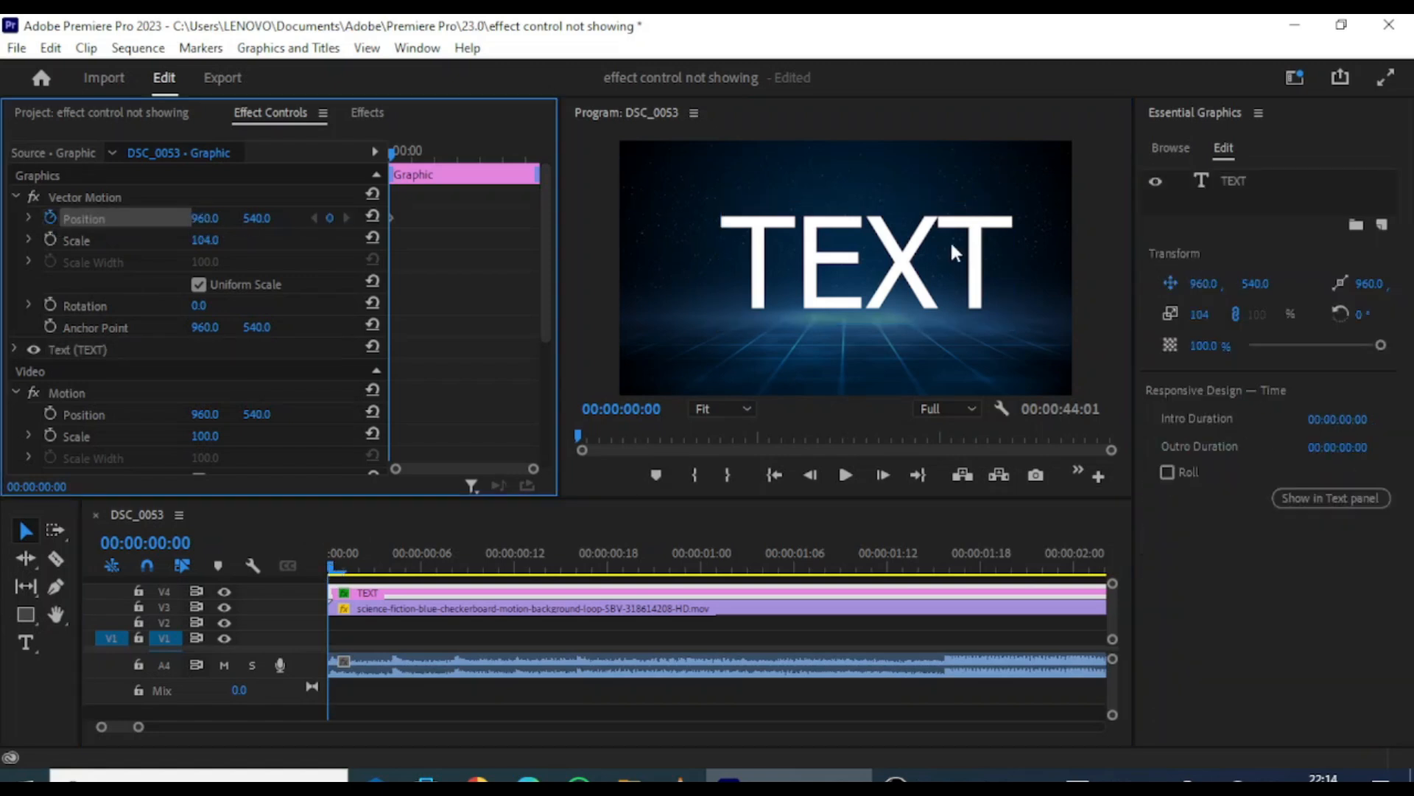
click(847, 262)
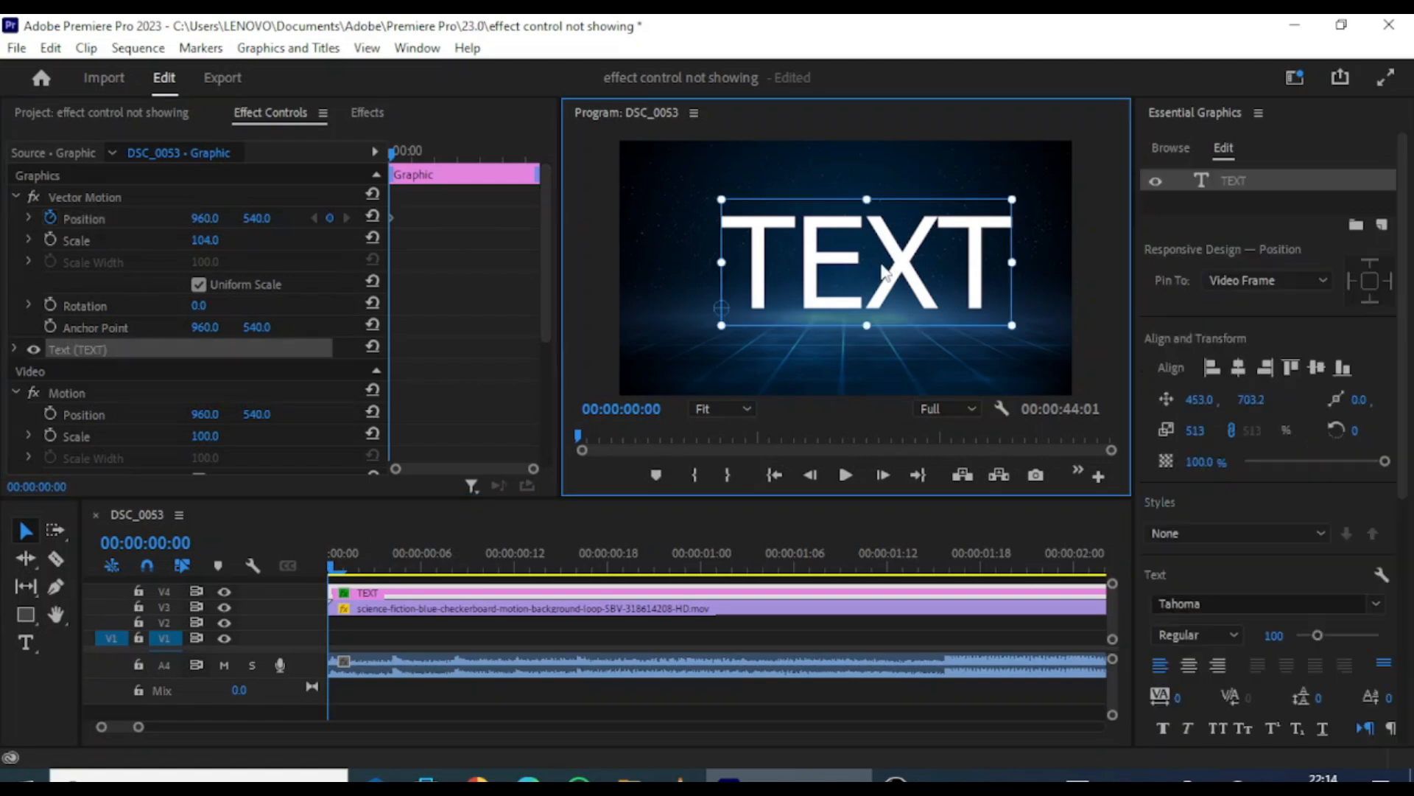
- Shift the title toward the frame's left edge by setting its horizontal Vector Motion Position to 567
drag(847, 262, 451, 247)
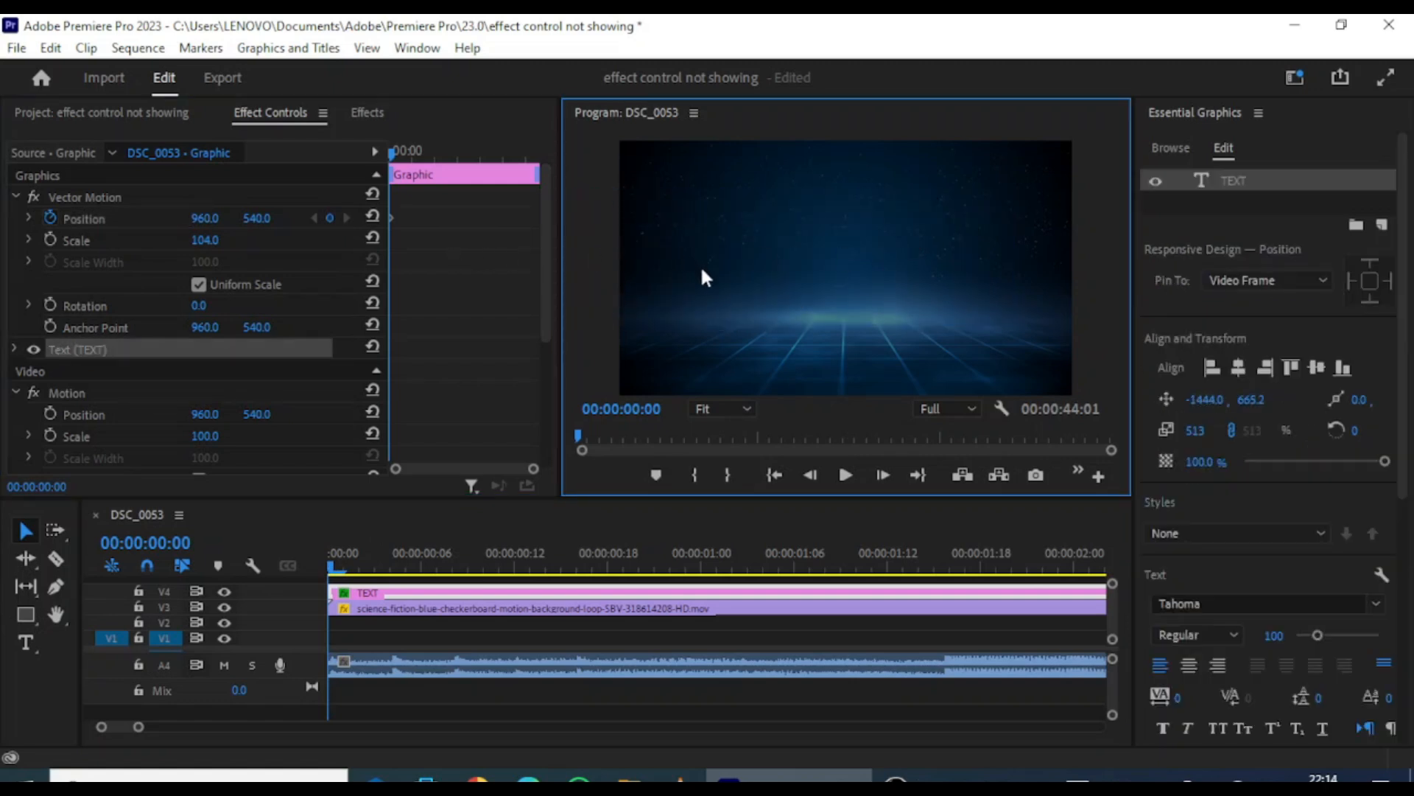
key(ctrl+z)
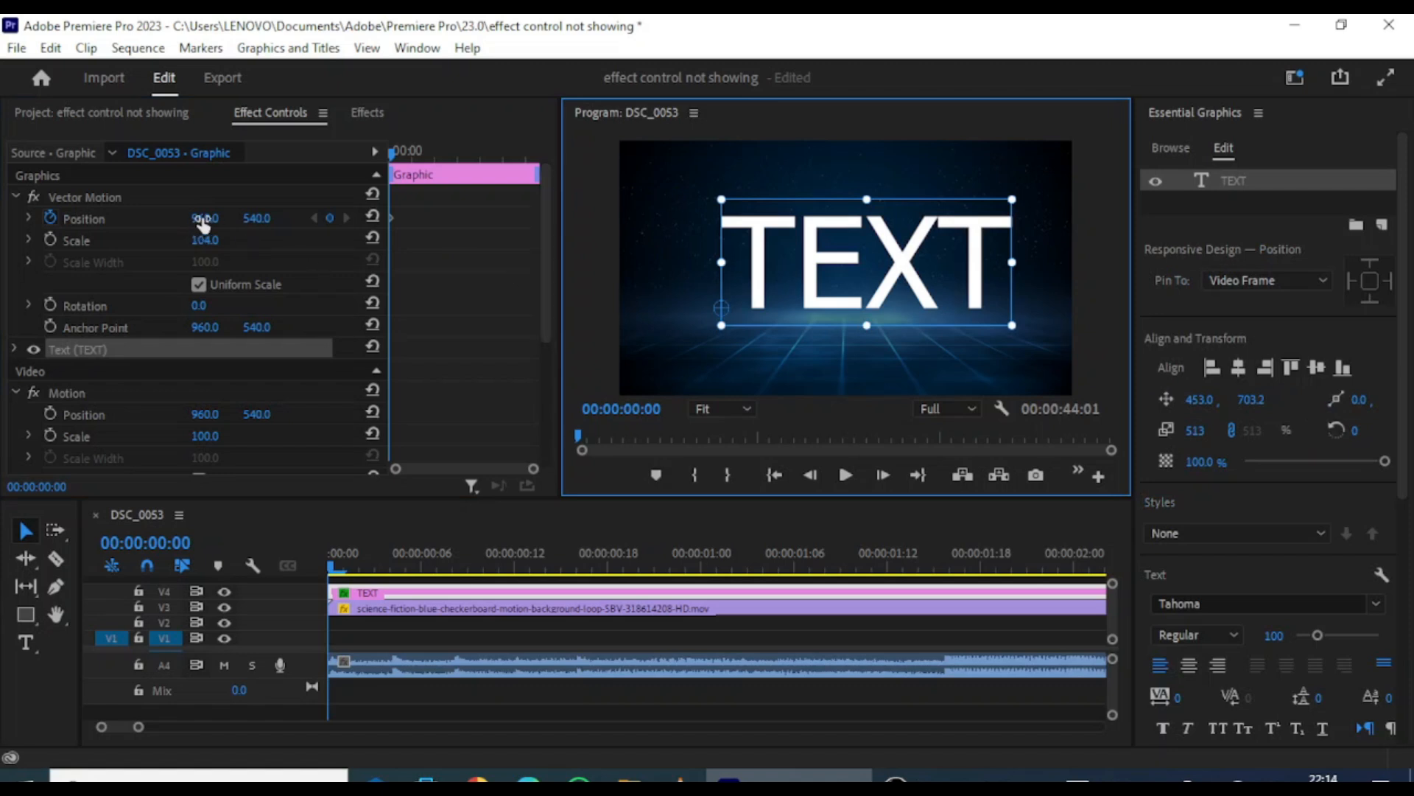
drag(211, 224, 58, 225)
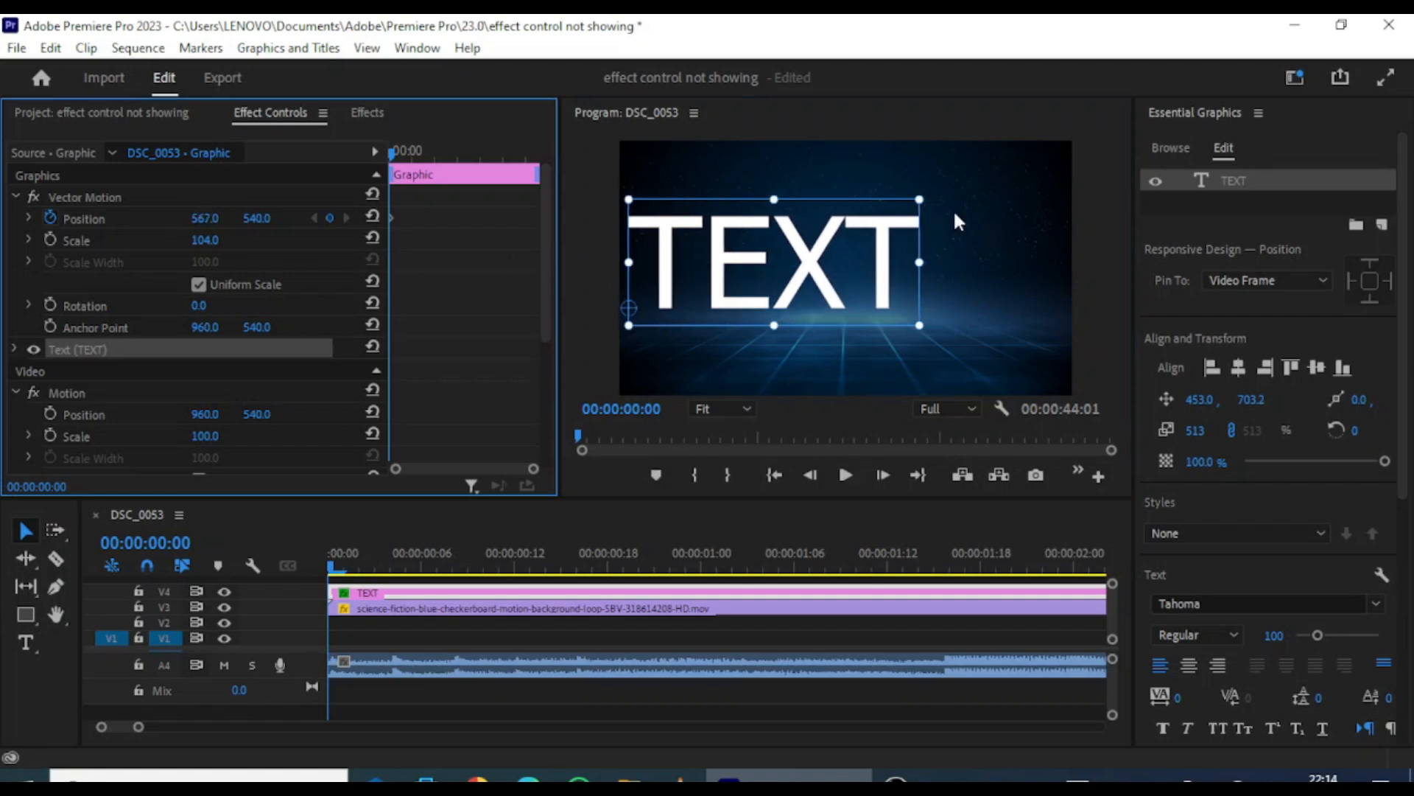
- Shrink the title to 184% and place it in the frame's lower-left corner at about 503, 1020.1
drag(919, 198, 718, 358)
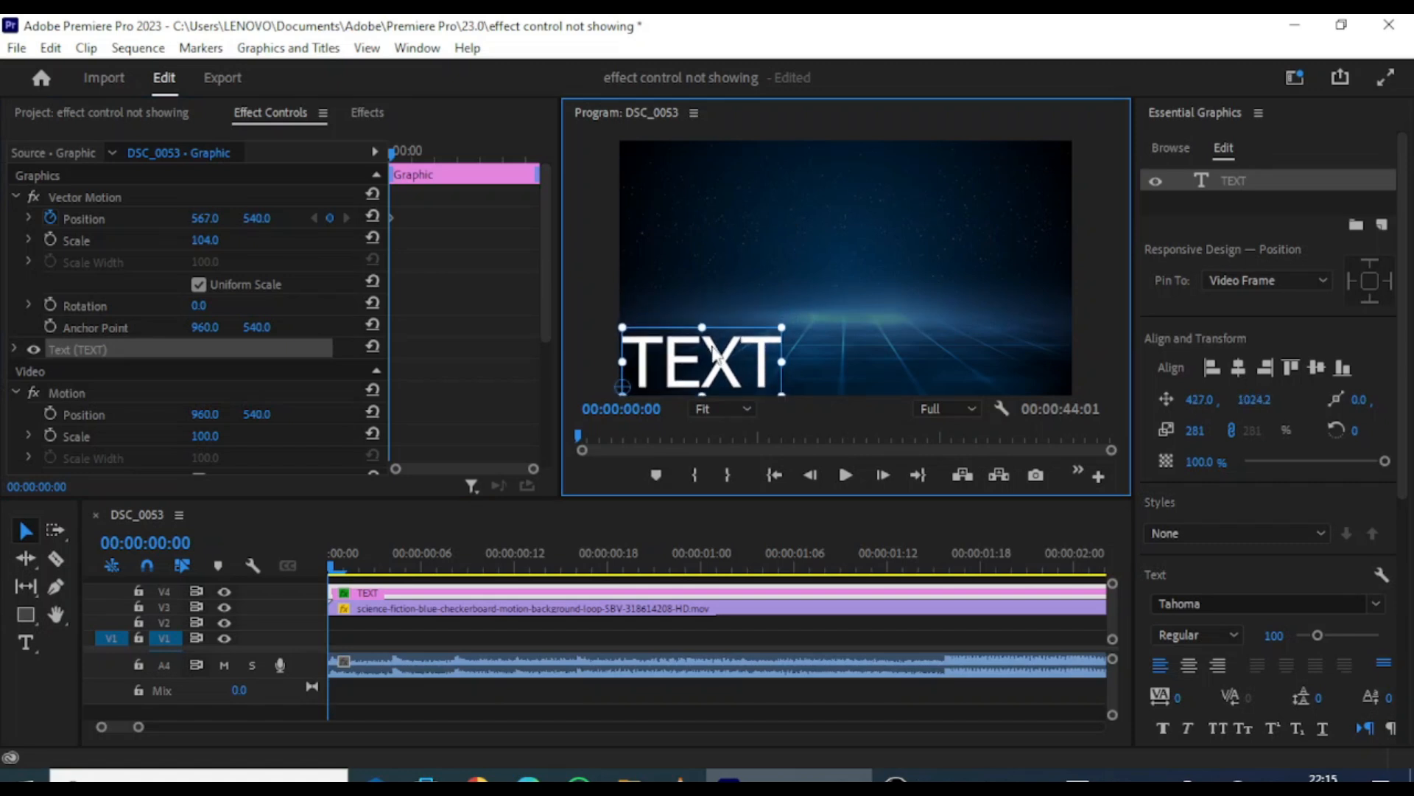
drag(787, 324, 730, 346)
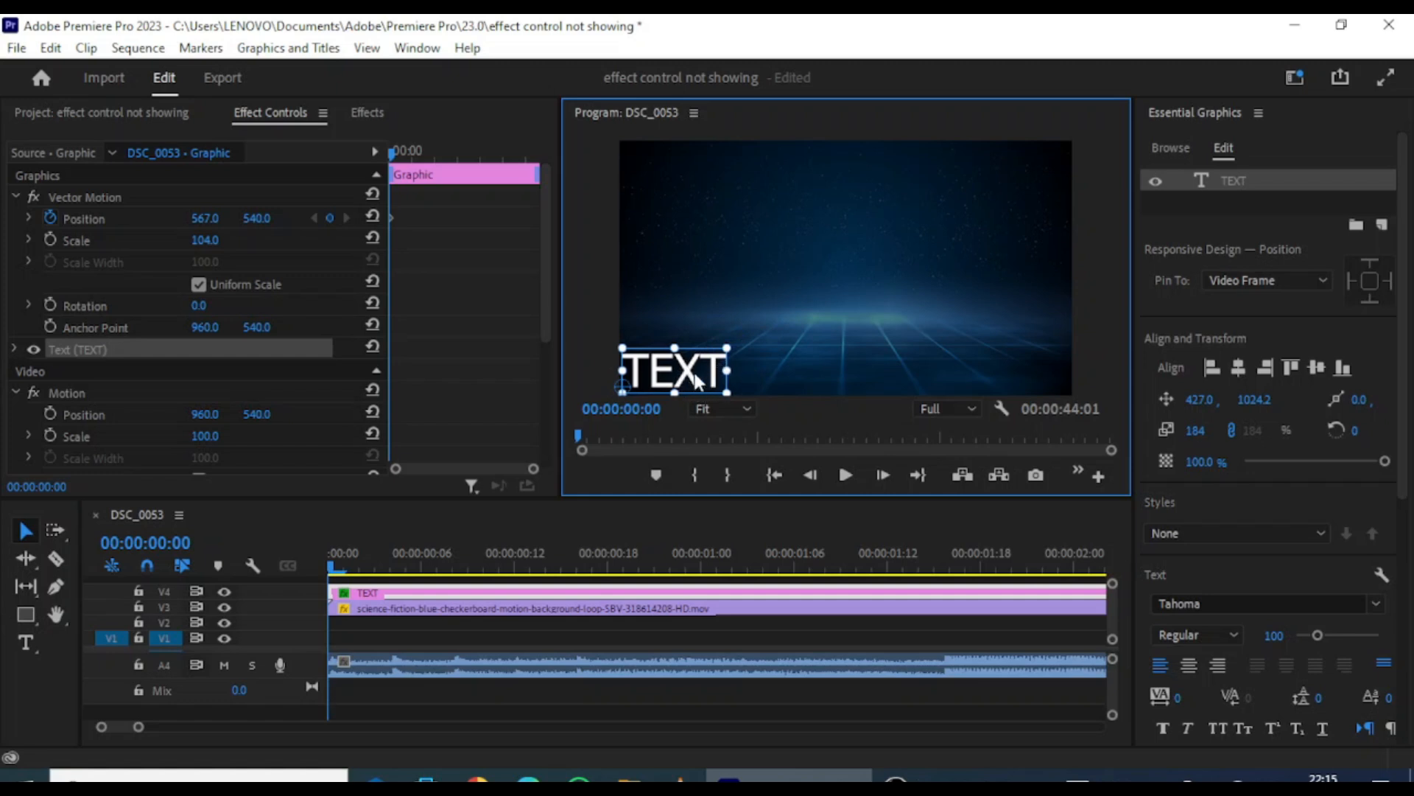
mouse_move(696, 379)
mouse_down()
mouse_move(720, 374)
mouse_move(696, 374)
mouse_up()
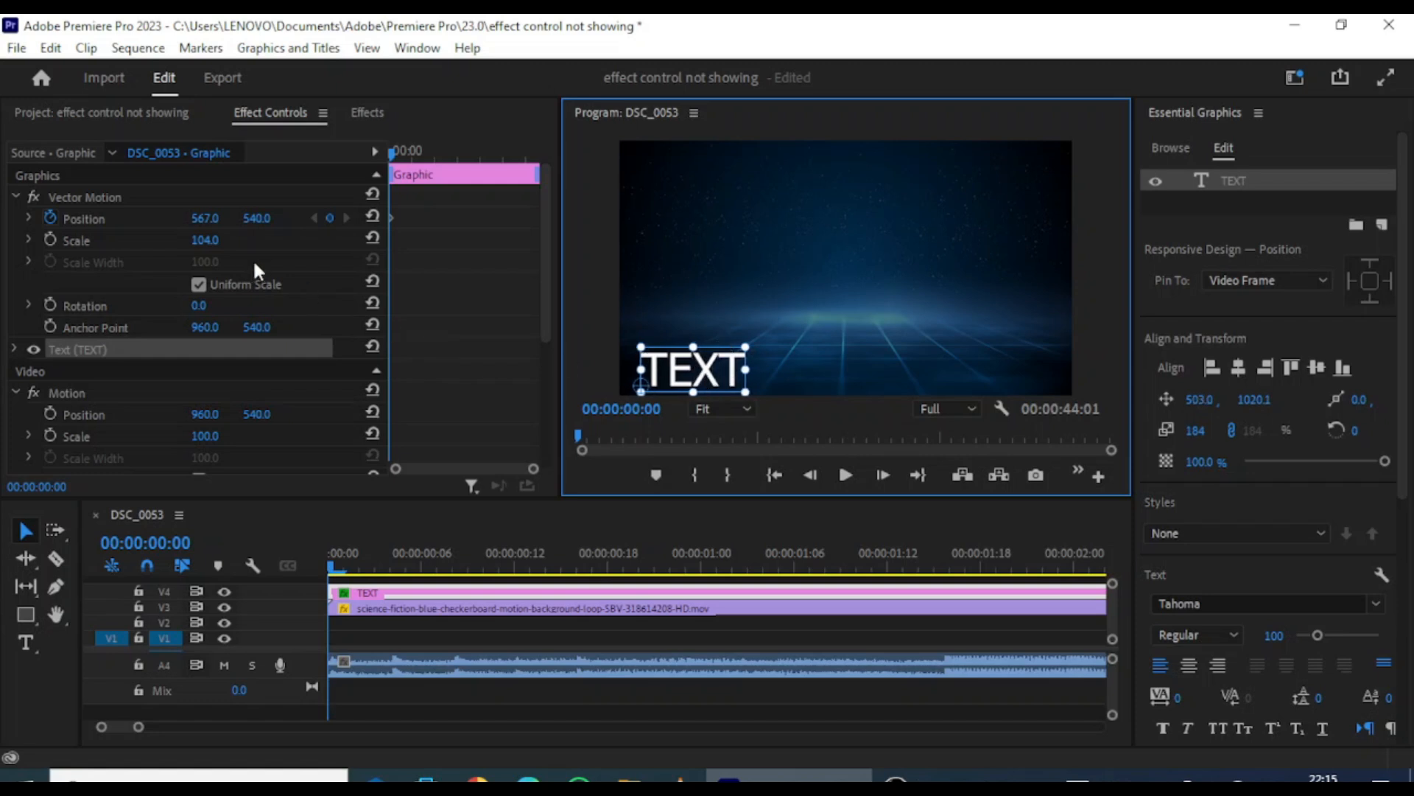
- Set the title's horizontal Vector Motion Position to -18 at 00:00:00:00 and to 523 at 00:00:00:07
drag(204, 219, 0, 219)
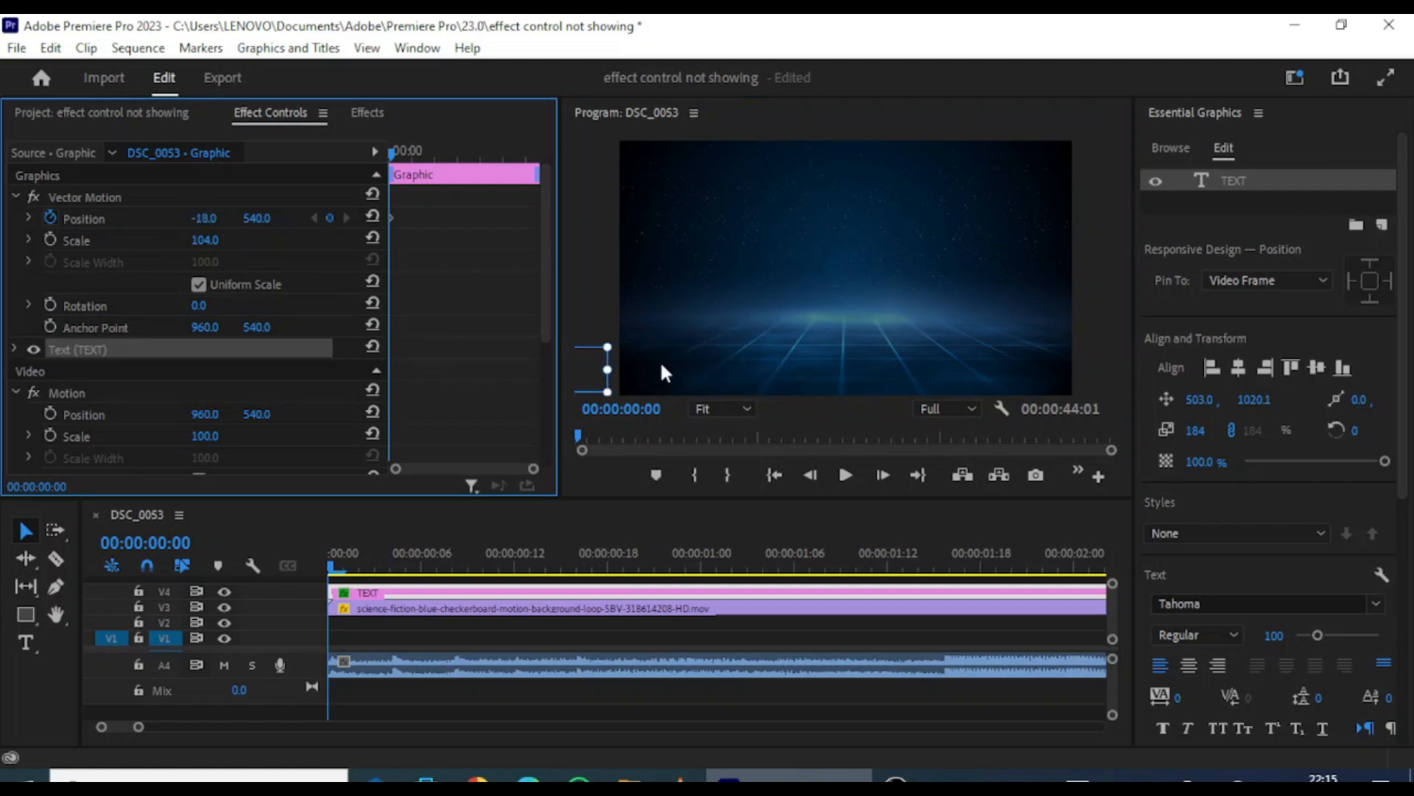
drag(329, 564, 437, 569)
mouse_move(204, 218)
mouse_down()
mouse_move(354, 218)
mouse_move(215, 216)
mouse_up()
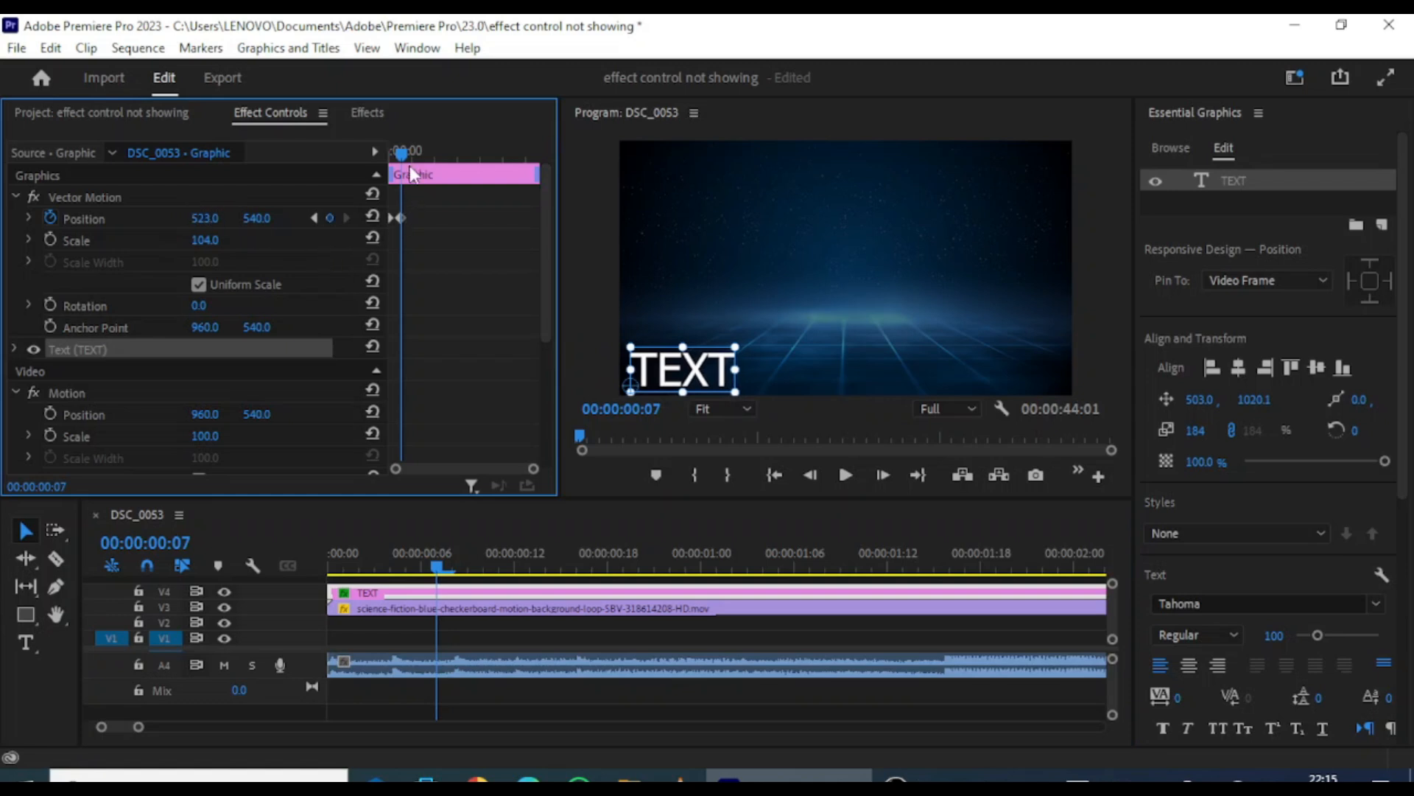
- Add a Position keyframe holding the title in place at 00:00:01:03, and set its horizontal Position to 0 at 00:00:02:13
drag(413, 150, 444, 158)
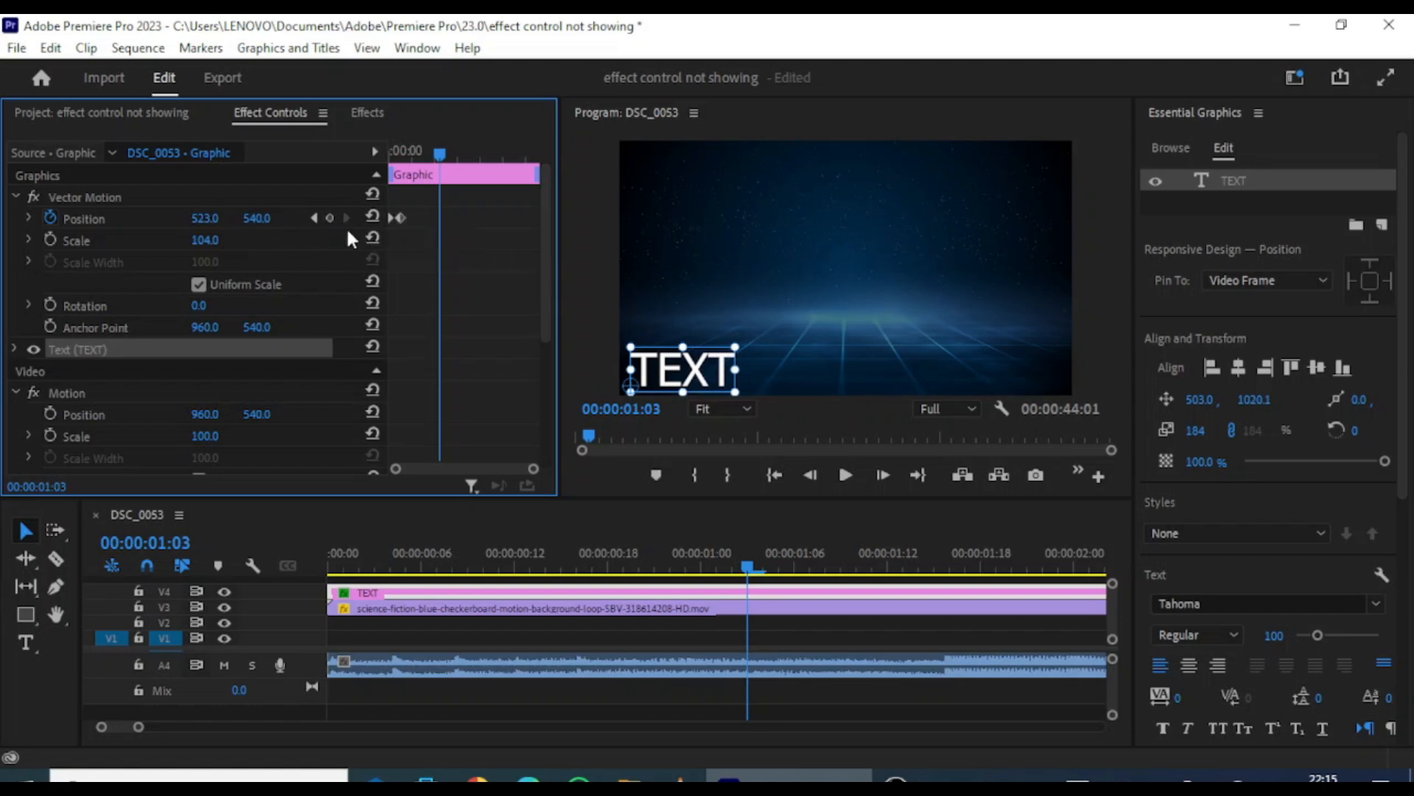
click(328, 216)
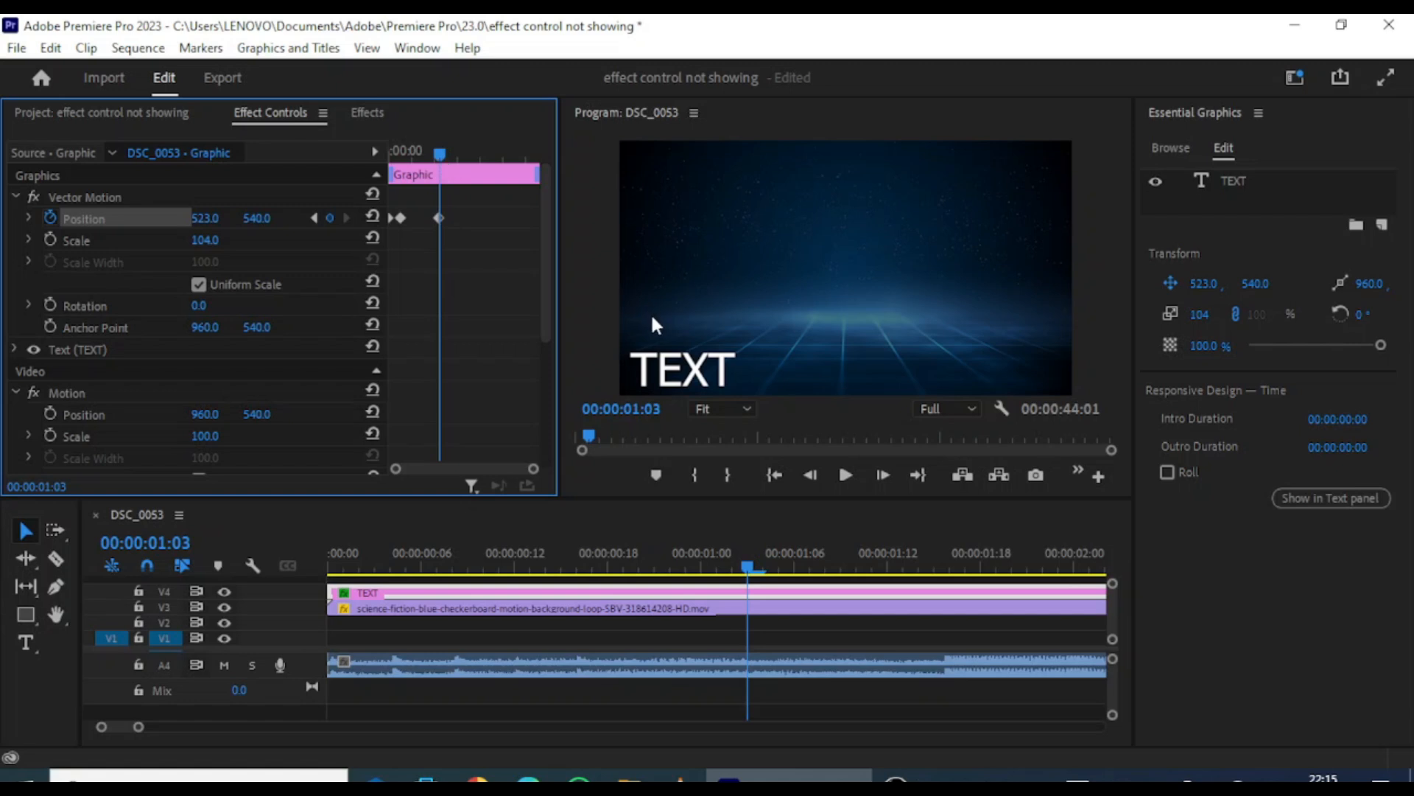
drag(440, 154, 505, 166)
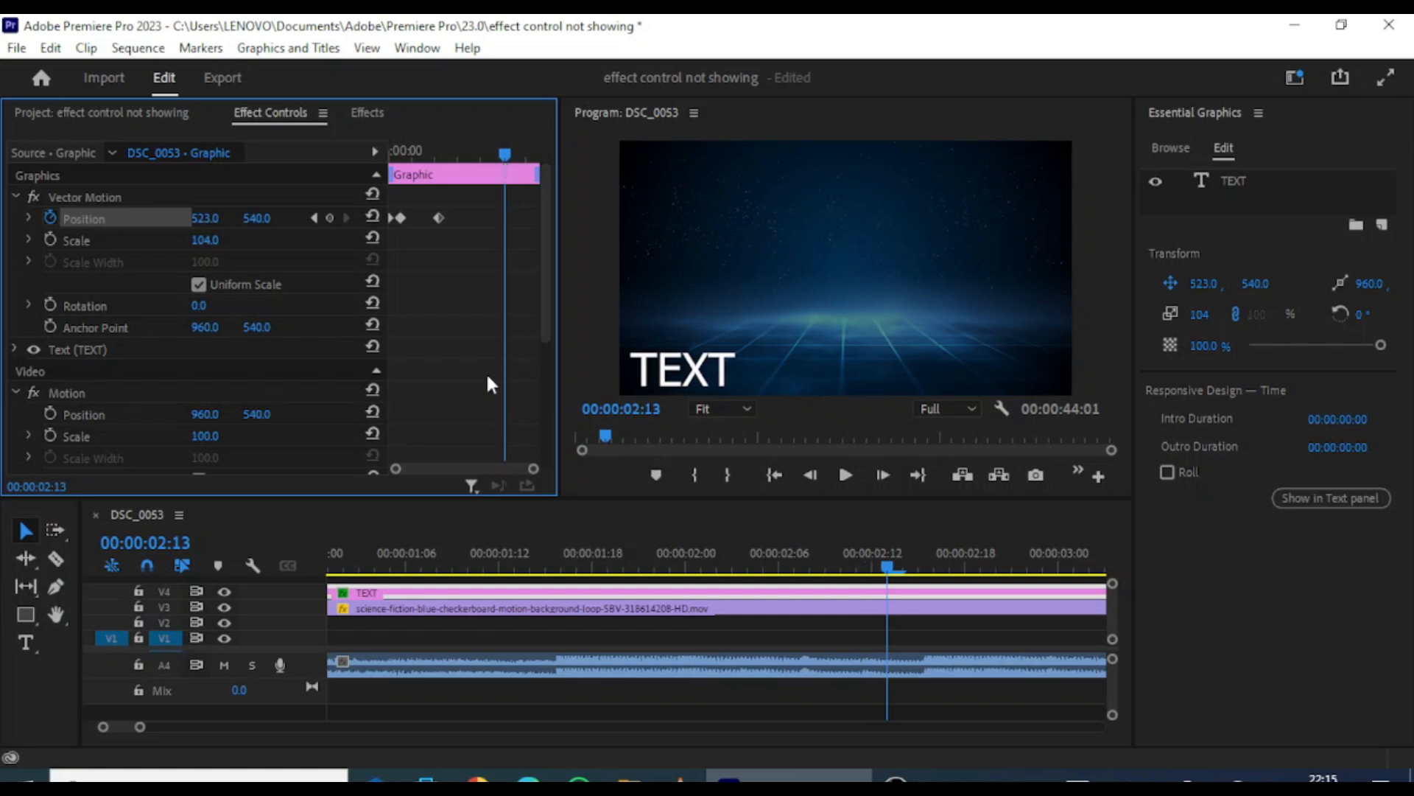
drag(205, 219, 1, 219)
- Play the sequence from the start in the maximized program monitor to review the sliding text, and restore the normal layout
drag(501, 154, 318, 169)
click(576, 255)
key(grave)
key(space)
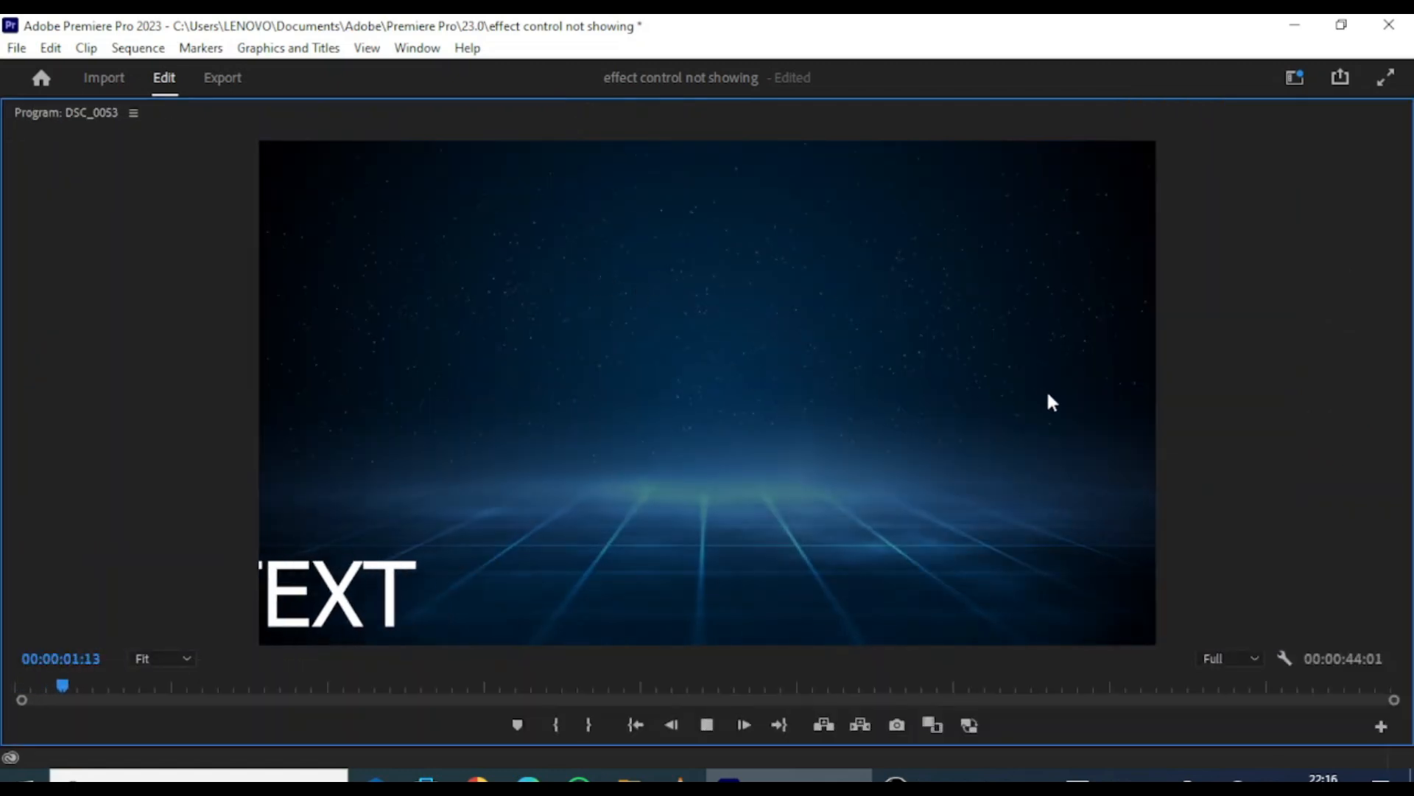
key(space)
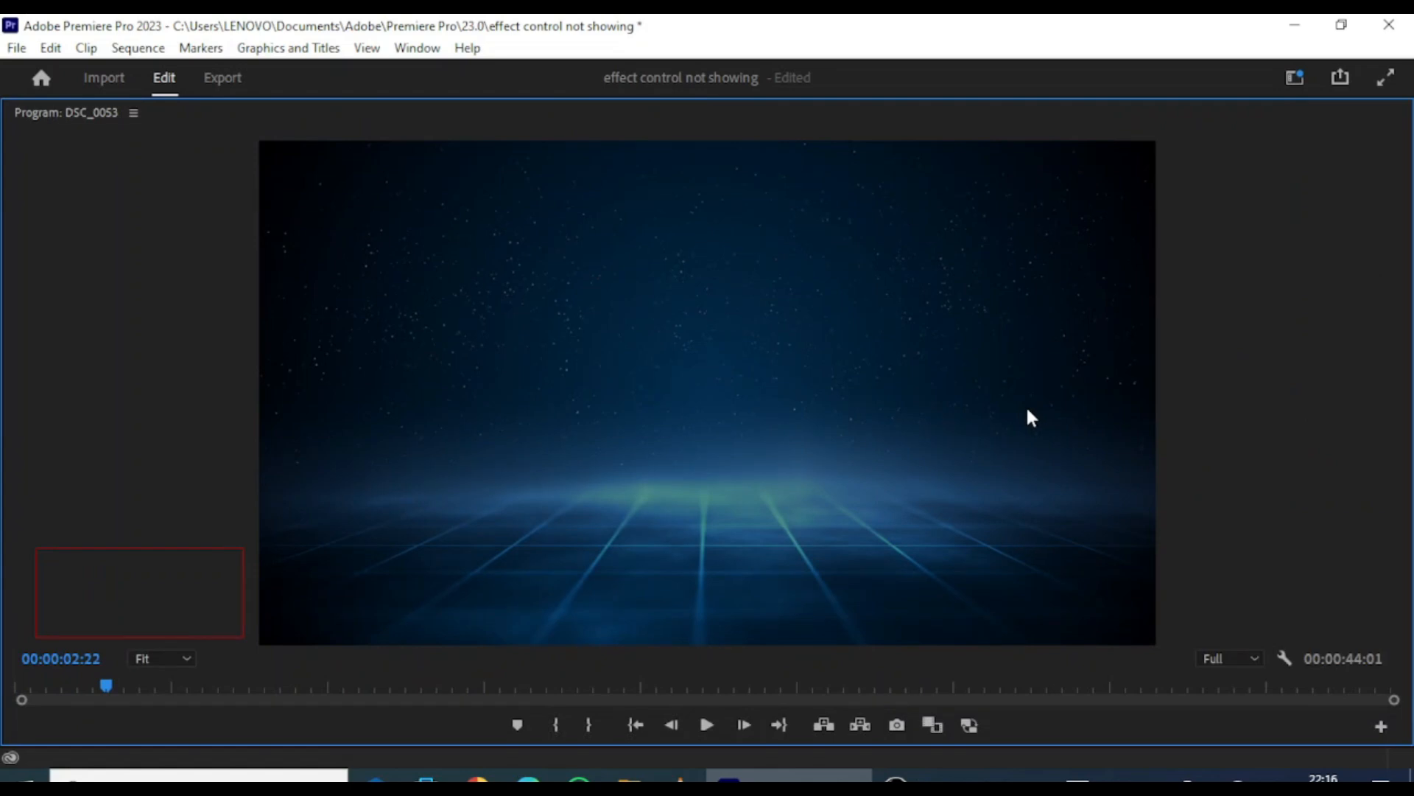
key(grave)
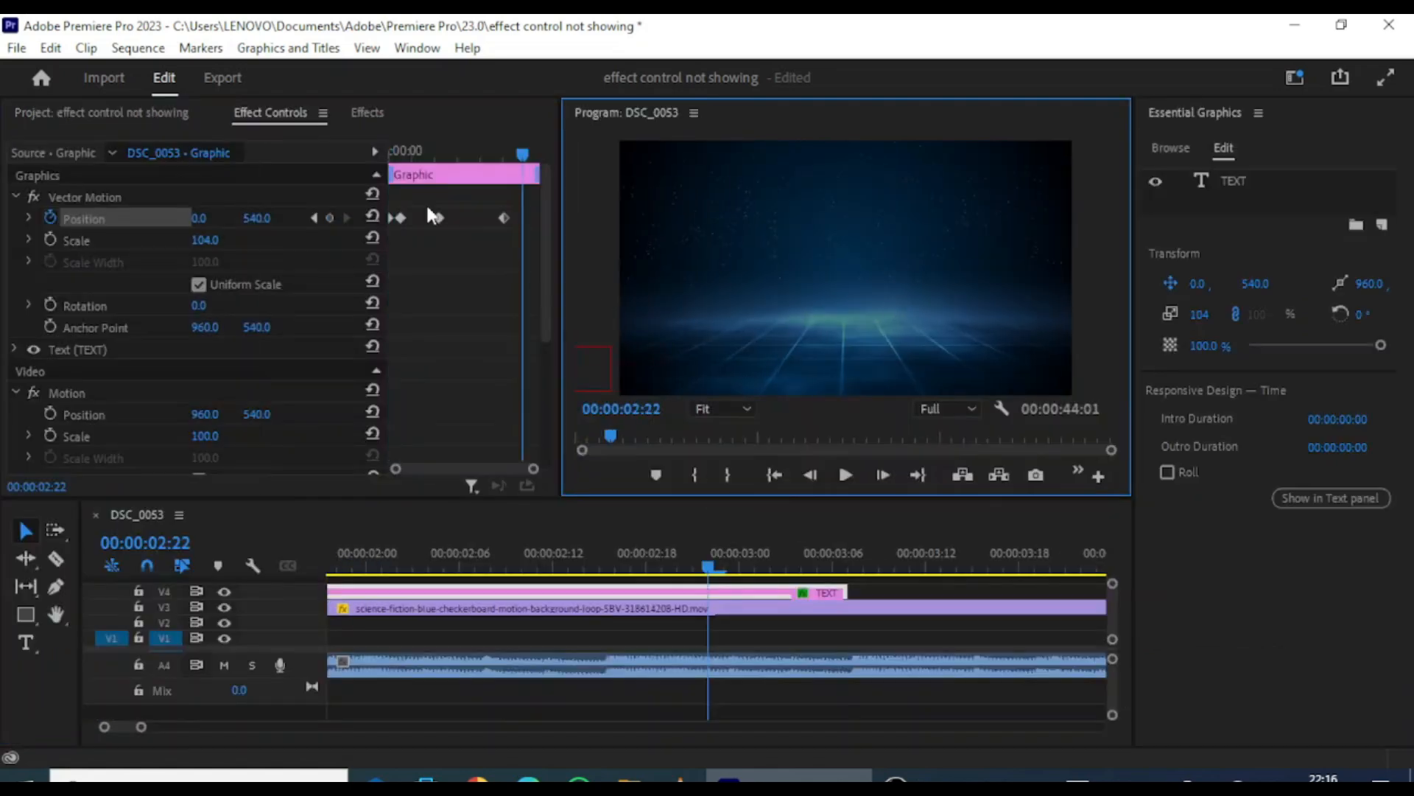
- Move the last two Position keyframes later, with the final one at the TEXT clip's end, and replay the sequence maximized from the start
drag(439, 218, 535, 219)
key(Home)
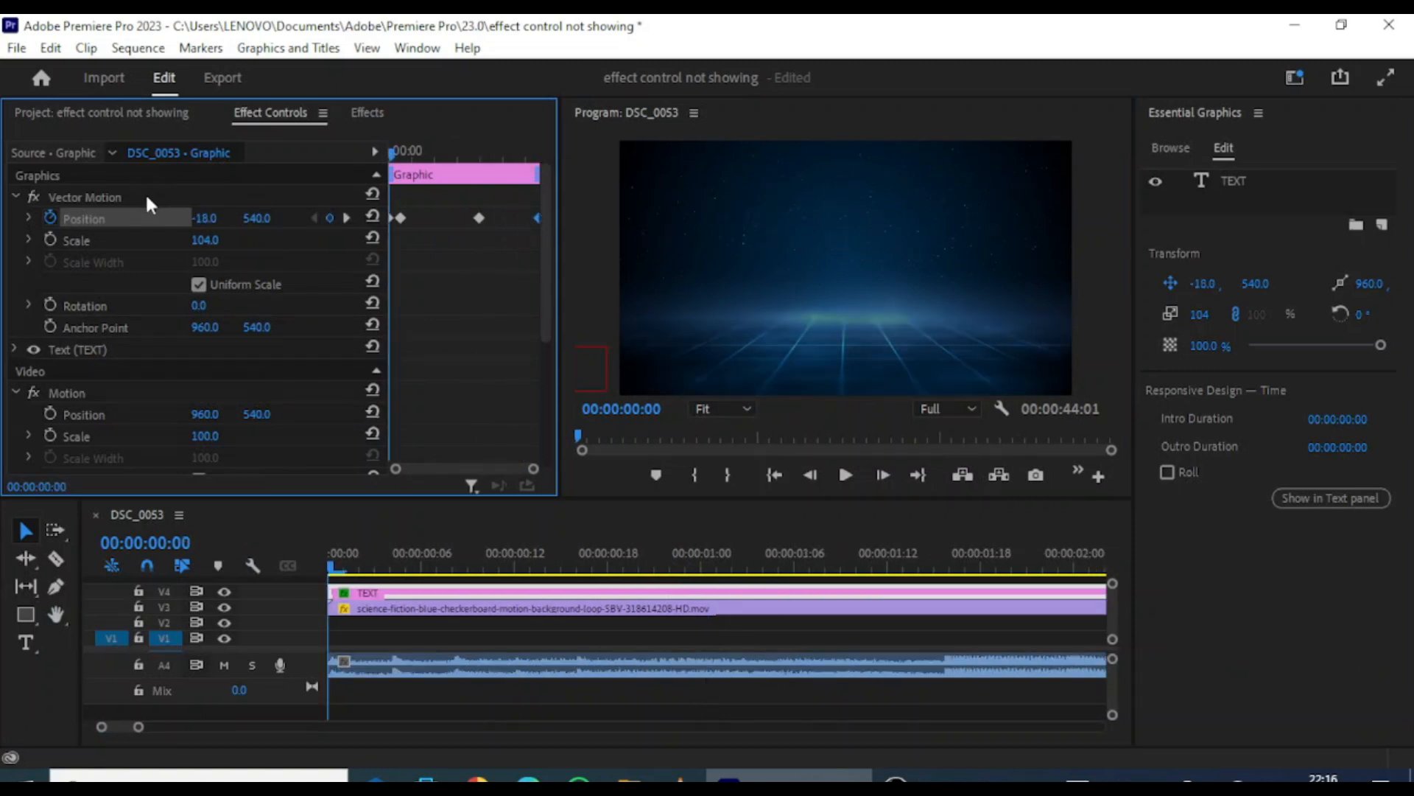
click(598, 305)
key(grave)
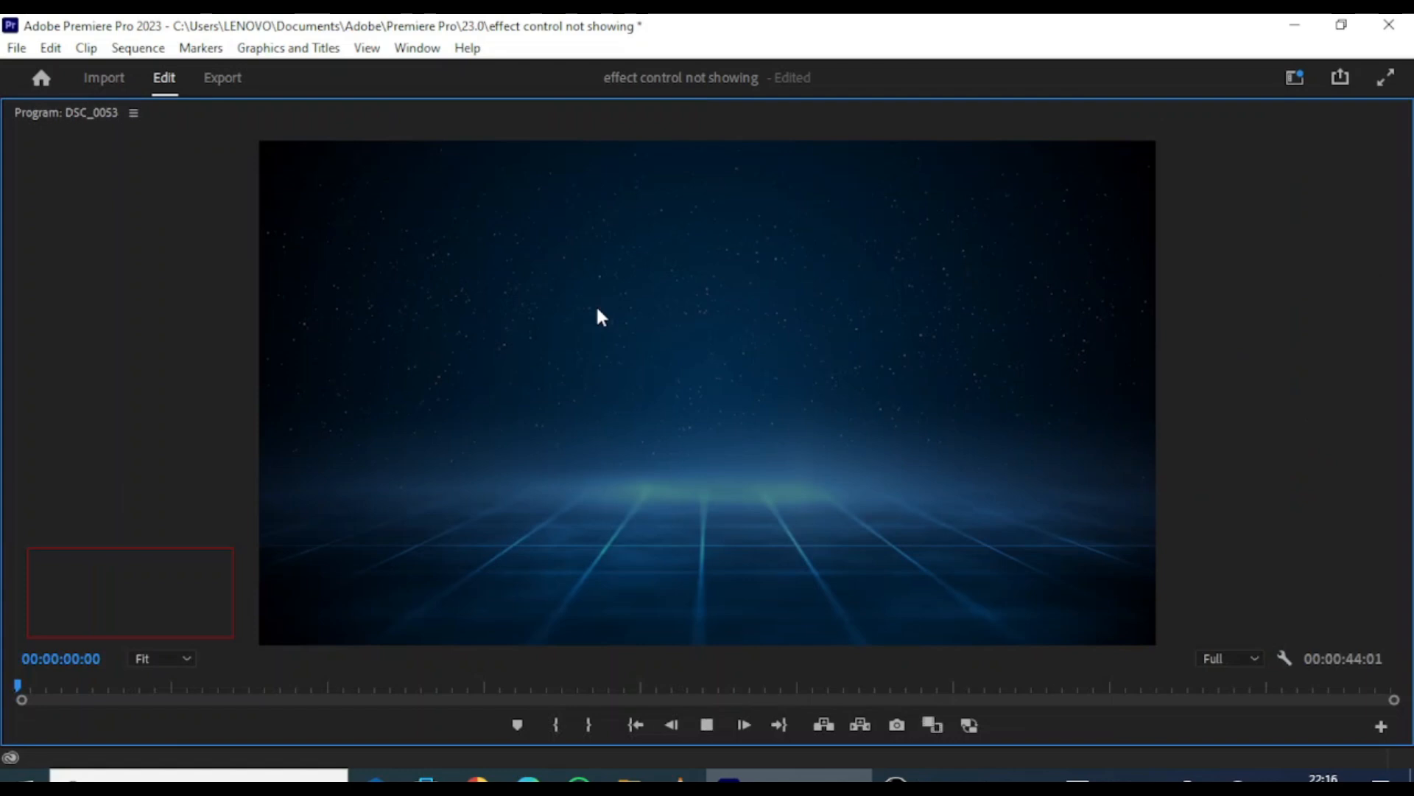
key(space)
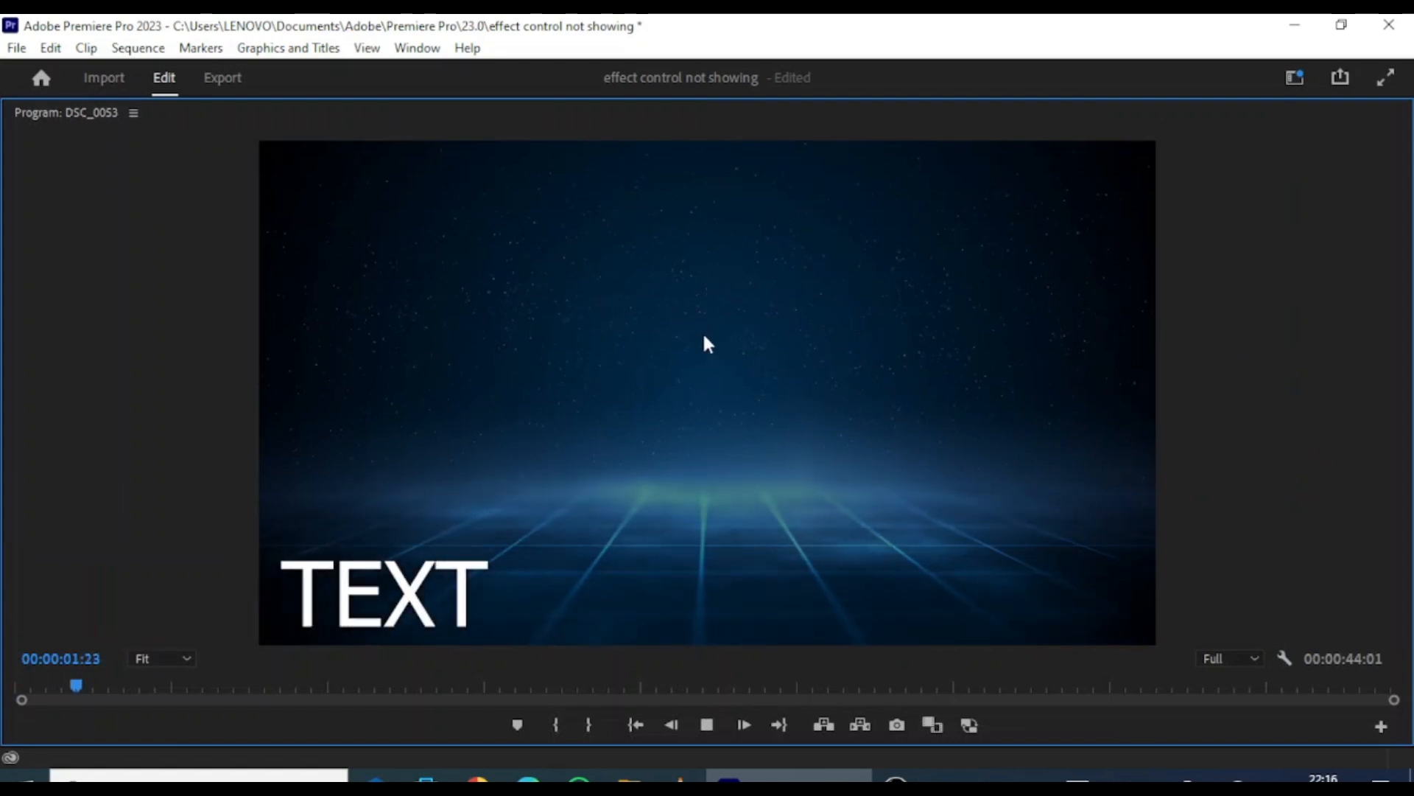
key(space)
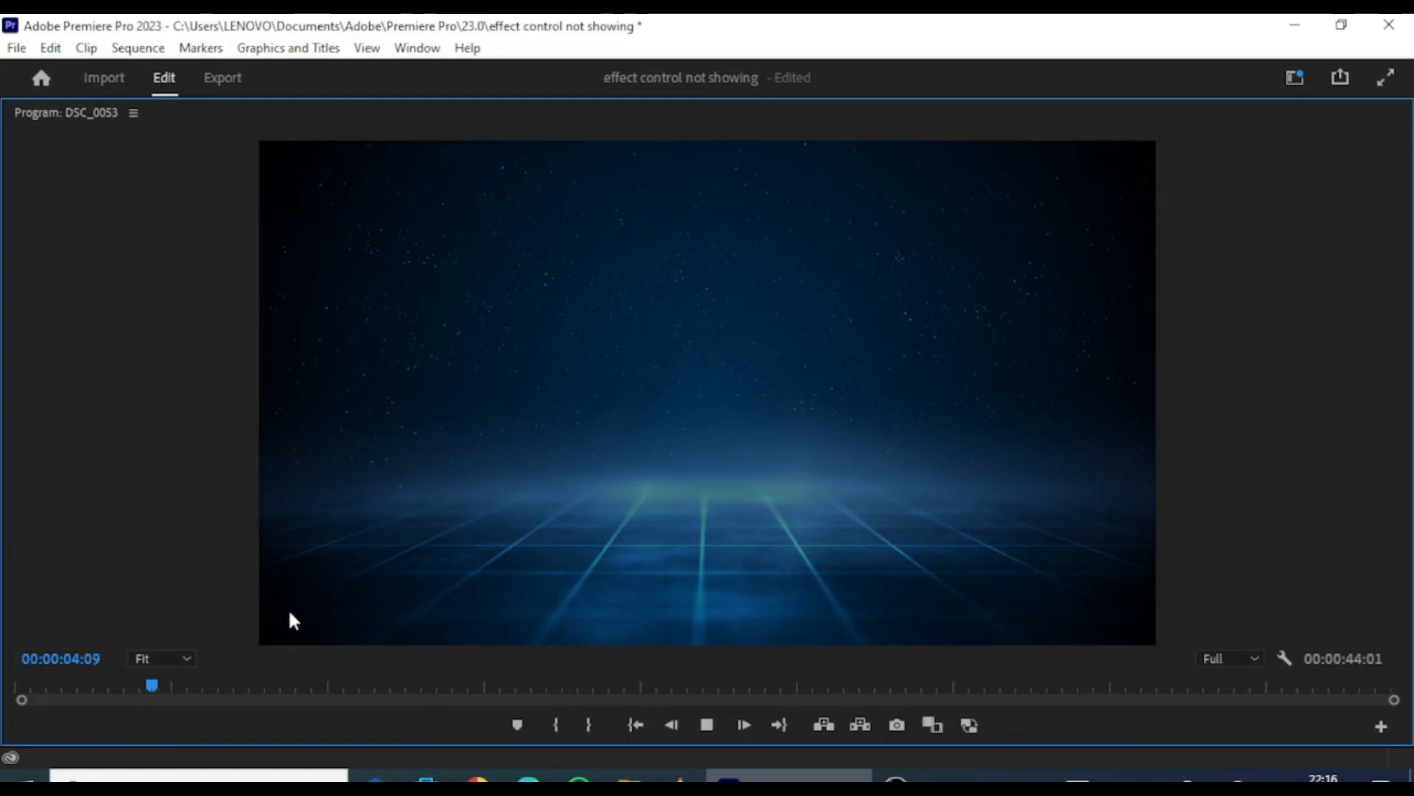
- Scrub back to 00:00:02:05 to examine the text sliding out, restore the normal layout, and return to the sequence start
drag(157, 685, 84, 691)
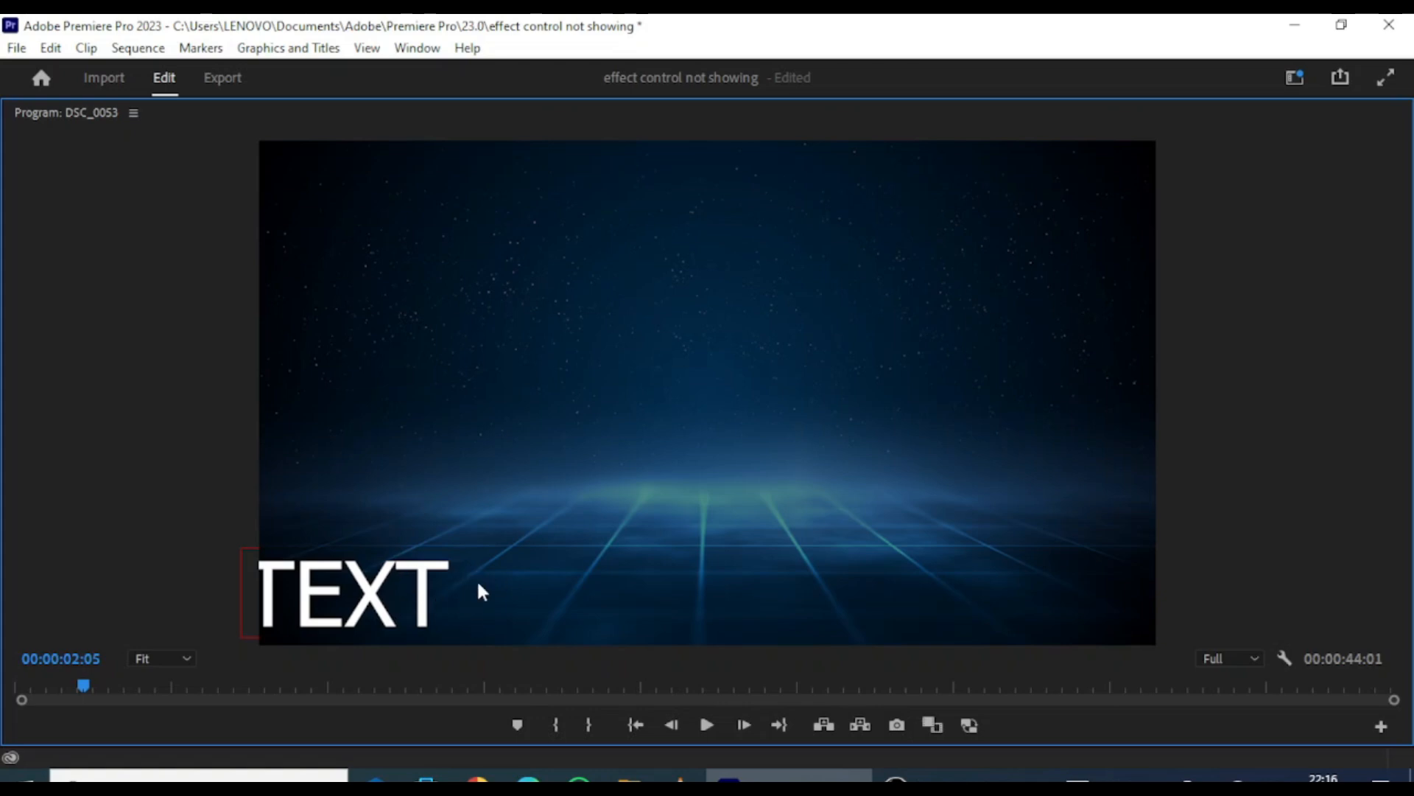
key(grave)
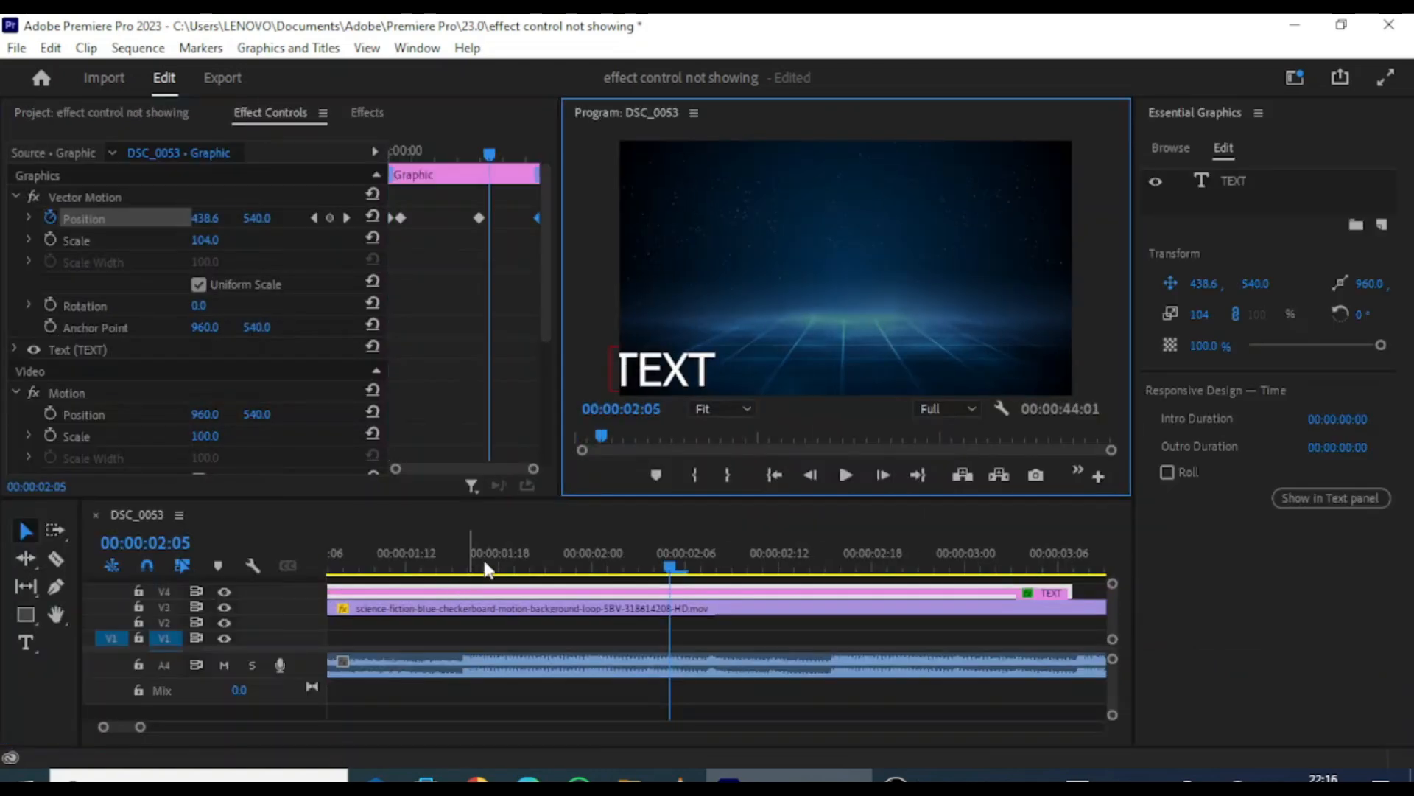
click(661, 572)
drag(660, 572, 184, 581)
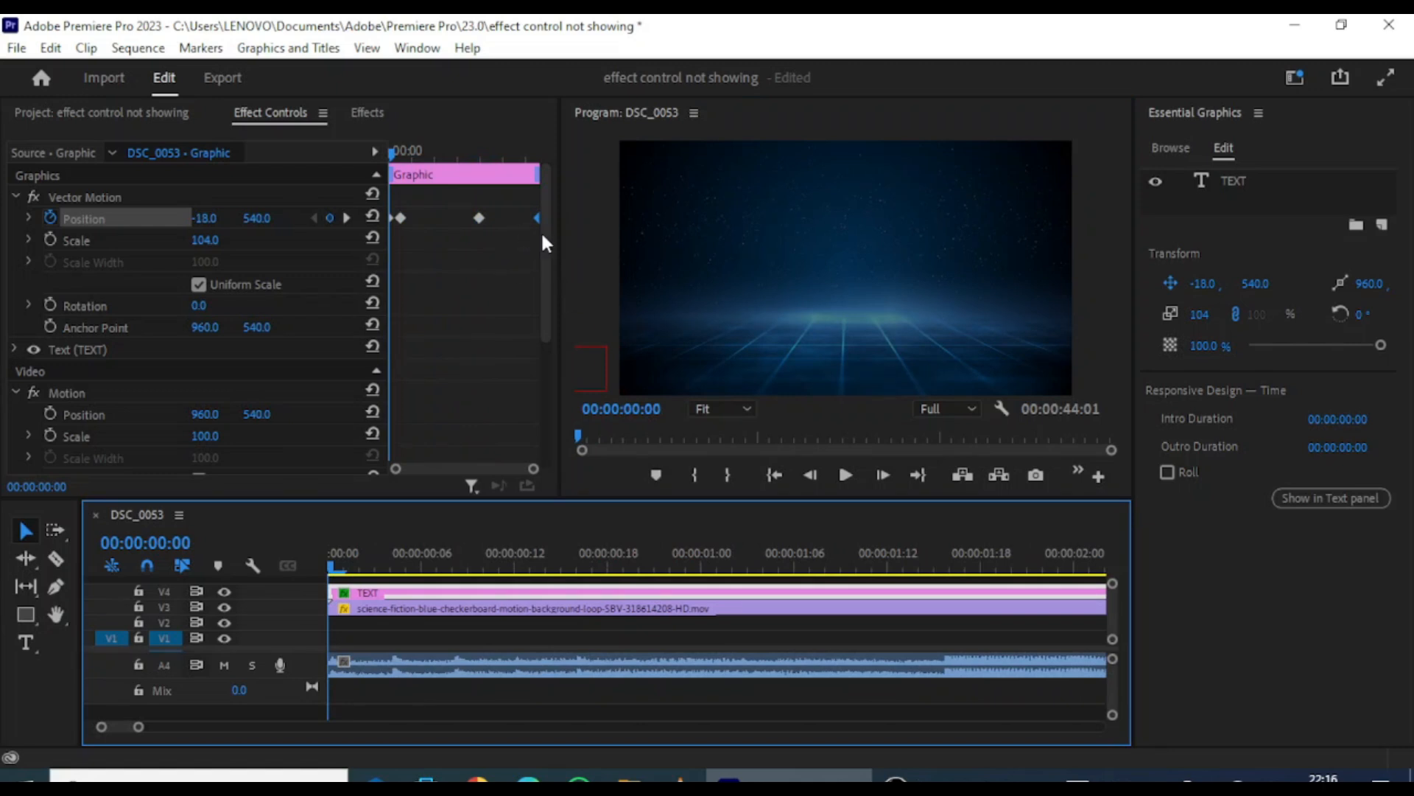
- Delete all Vector Motion Position keyframes of the TEXT clip
drag(532, 231, 304, 174)
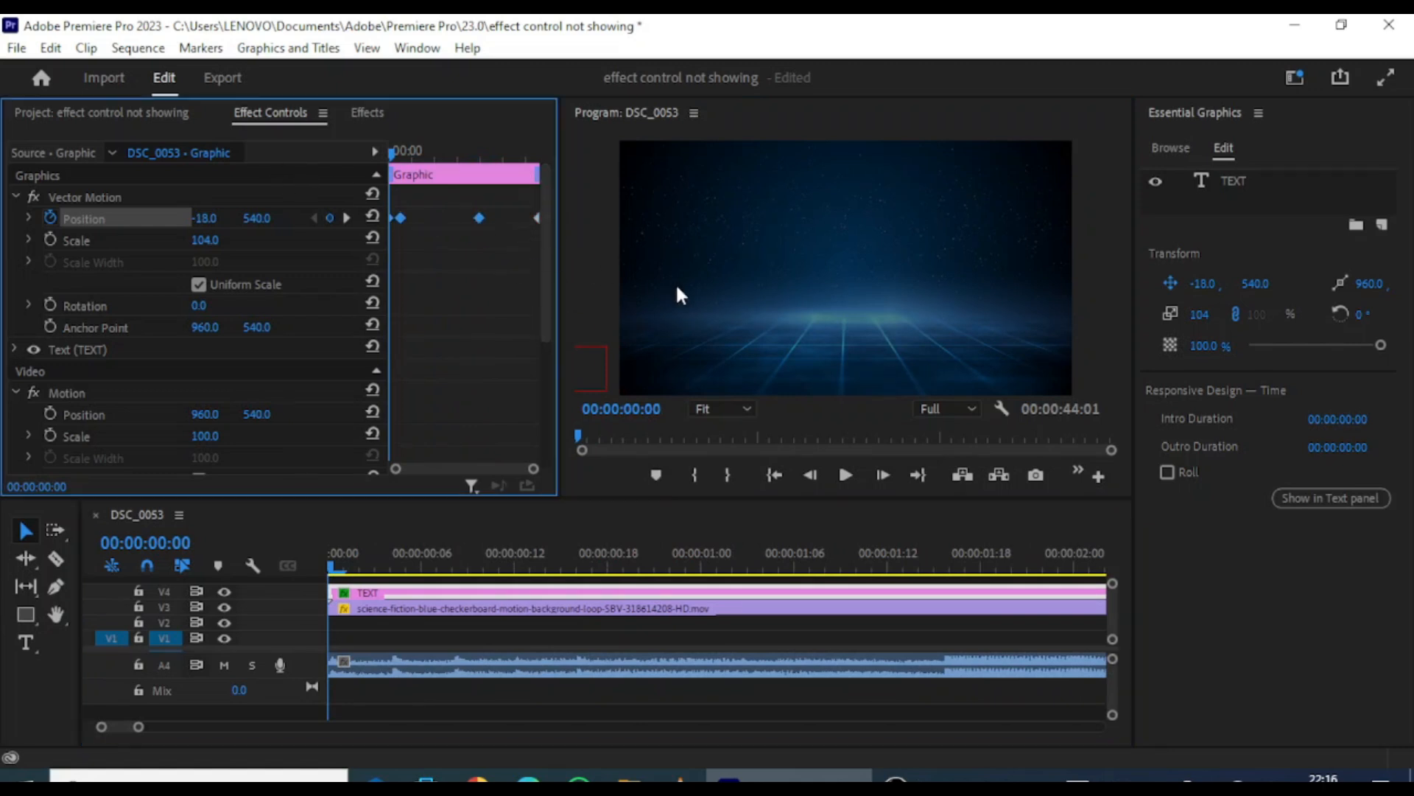
key(Delete)
drag(480, 197, 568, 261)
key(Delete)
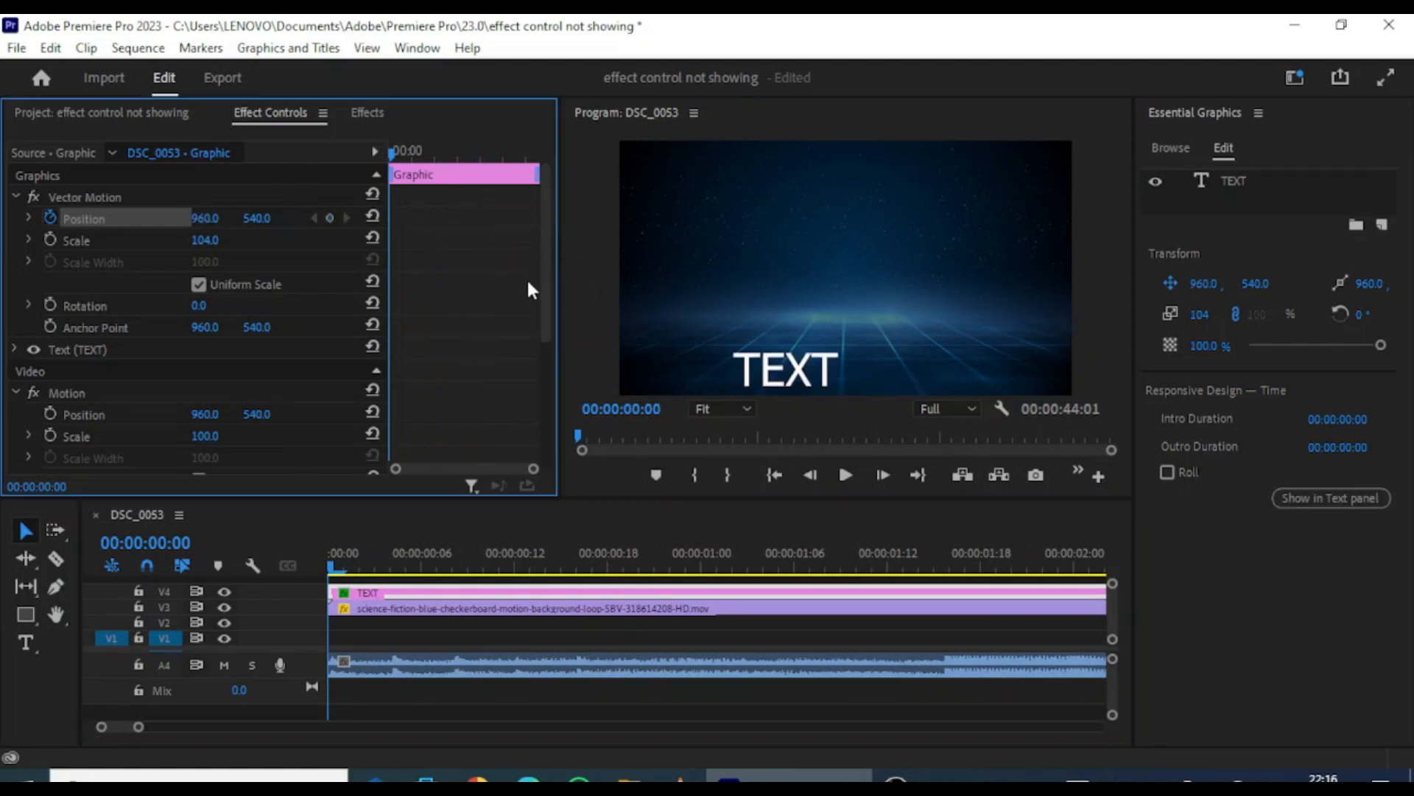
- Enlarge the title to 526% and move it to the middle of the frame at about 304.1, 733.2
drag(825, 376, 861, 276)
key(t)
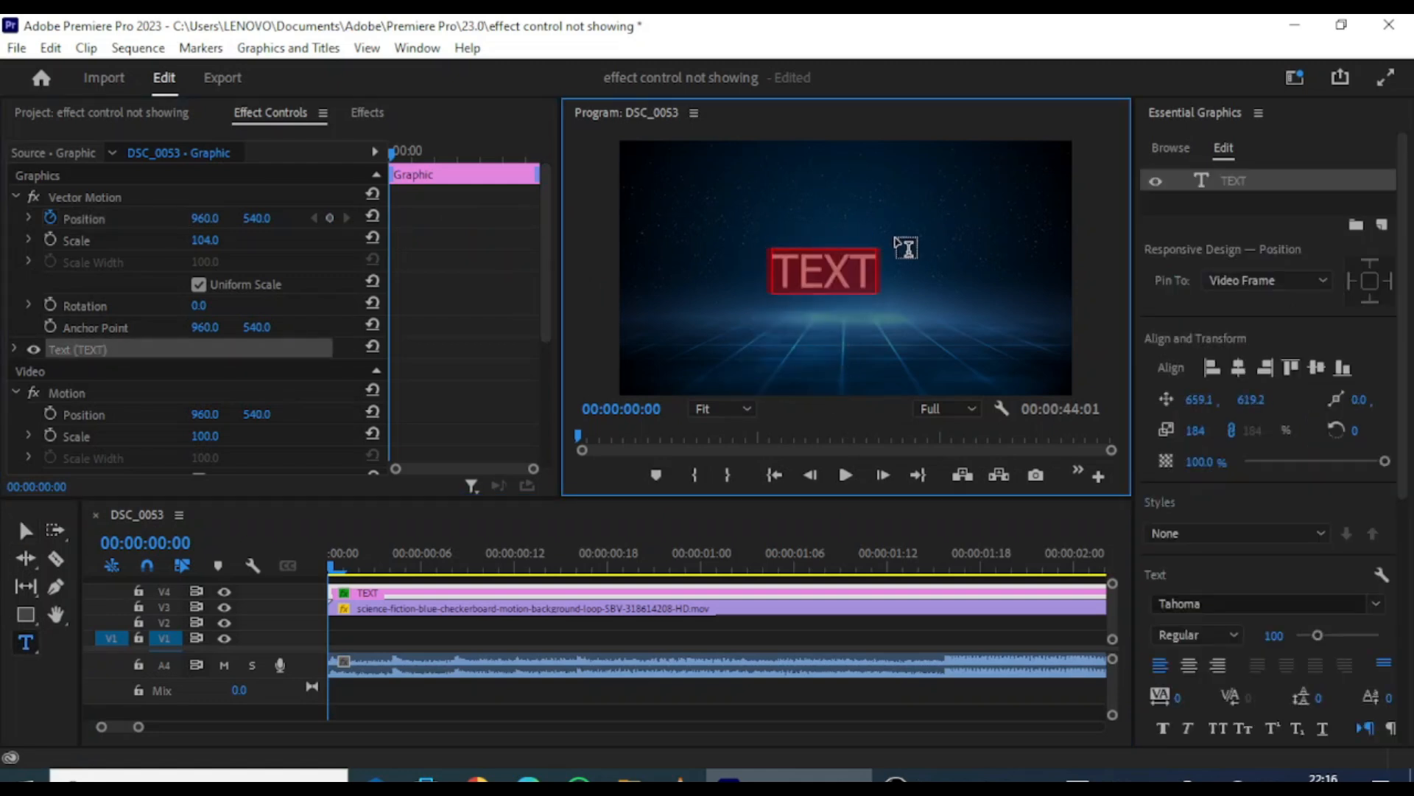
click(36, 530)
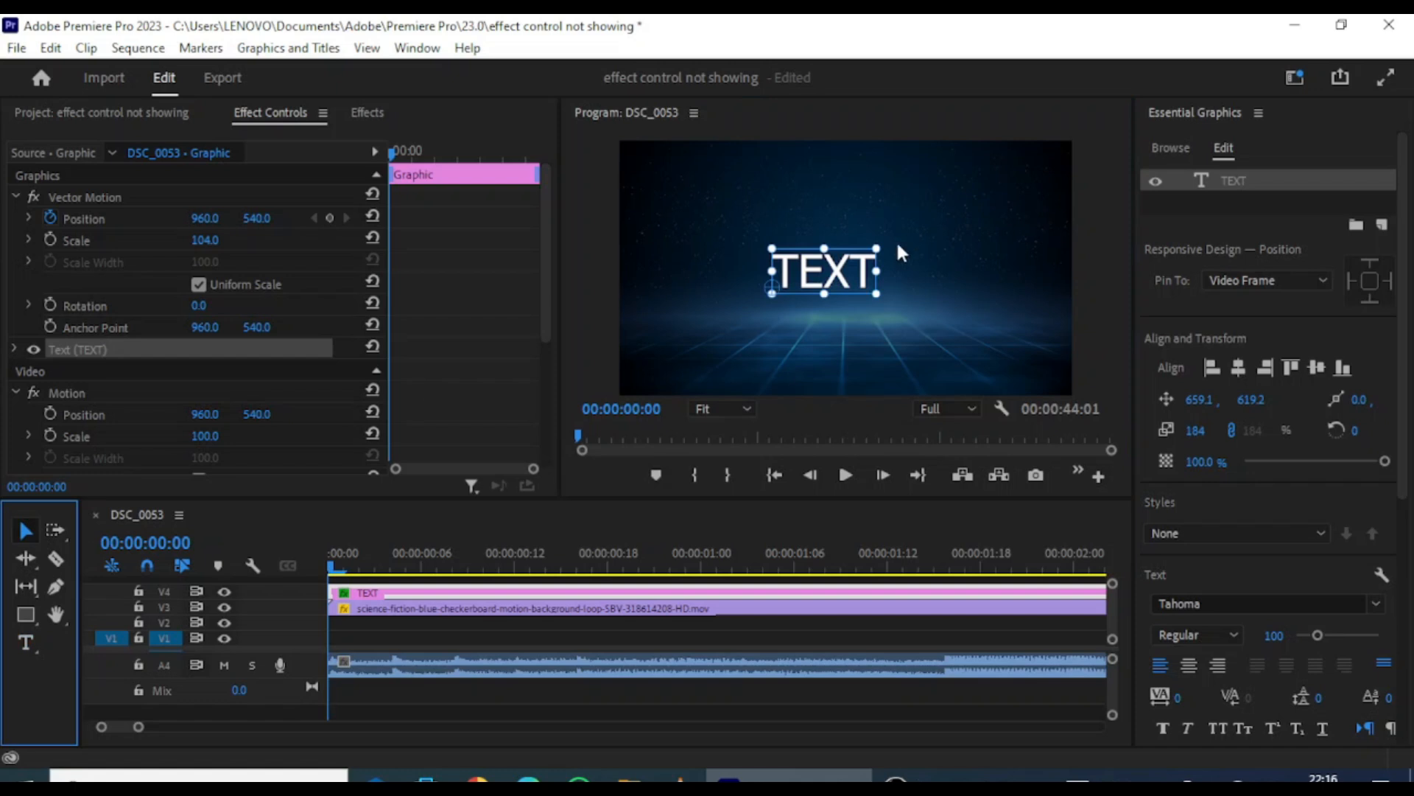
drag(876, 248, 1023, 161)
drag(997, 231, 911, 266)
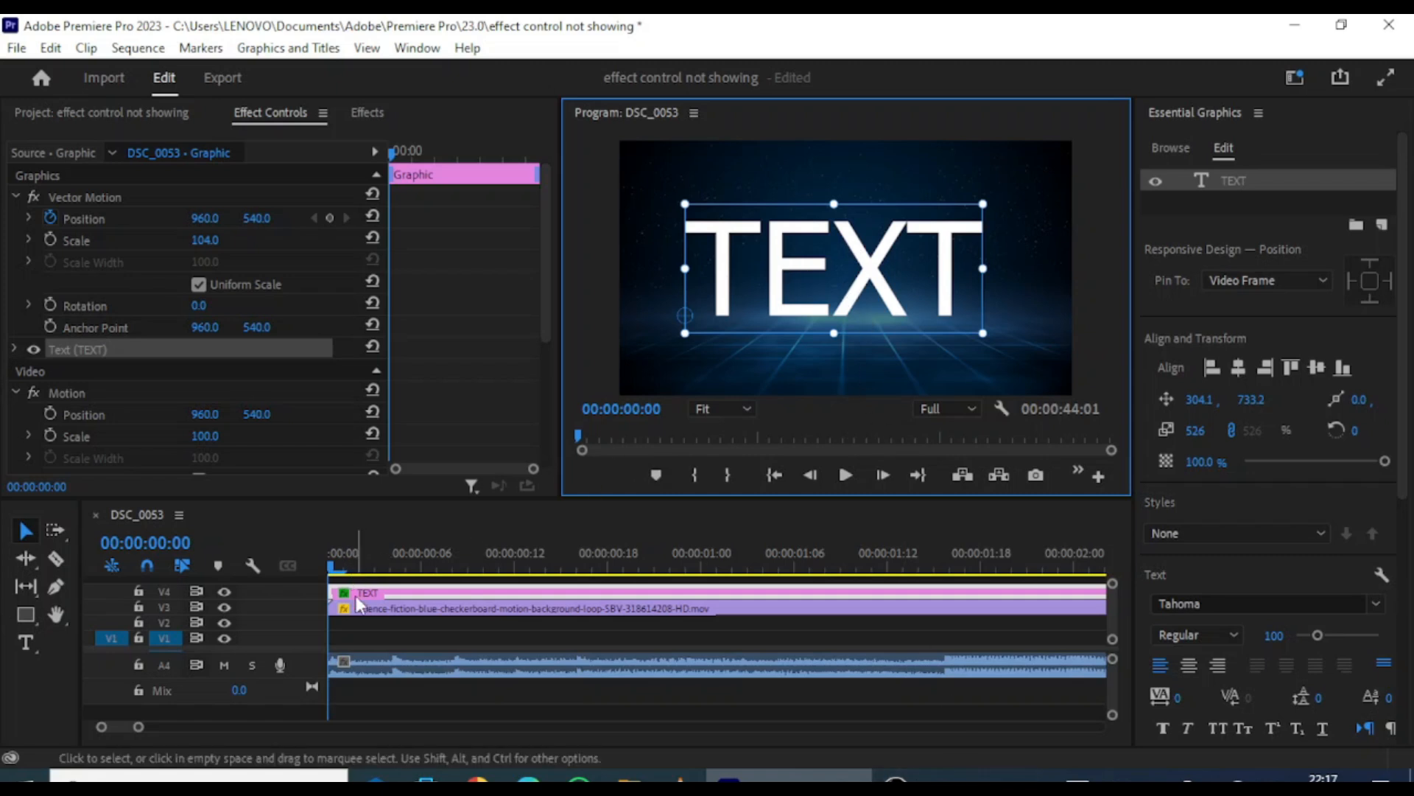
- Turn off Vector Motion Position keyframing, turn on Scale keyframing at 00:00:00:00, and set the Scale to 0
click(53, 214)
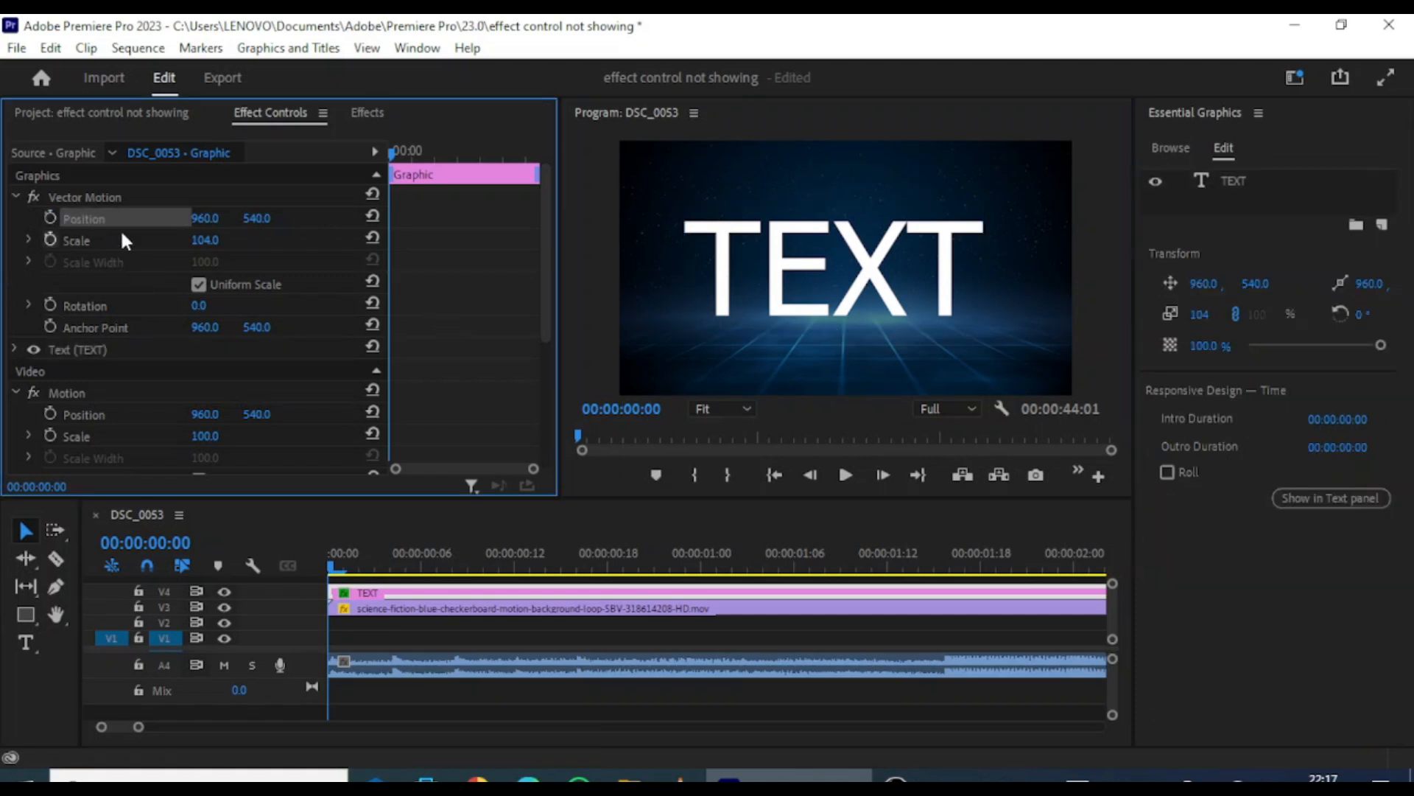
click(48, 238)
drag(203, 239, 95, 240)
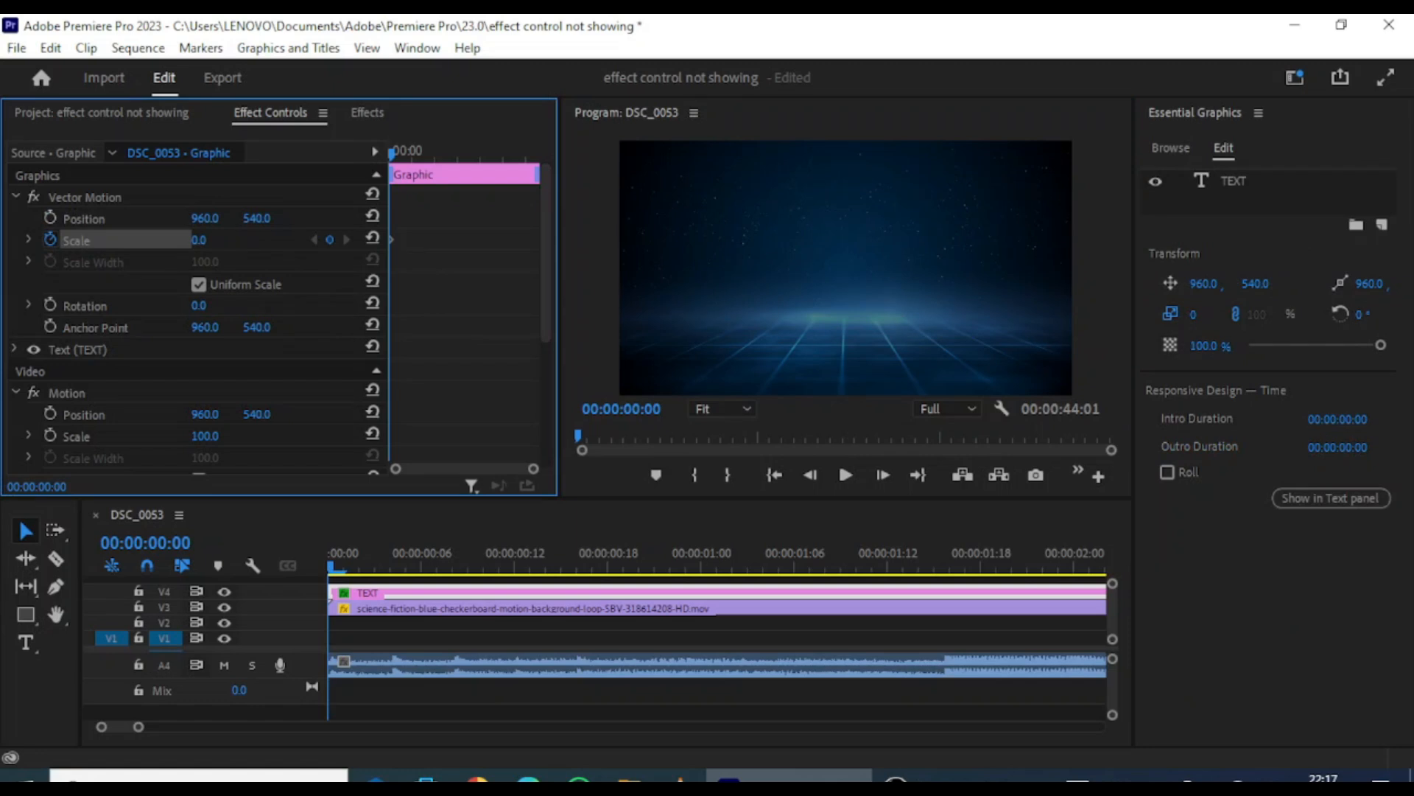
- Add Scale keyframes of 52 at 00:00:00:16 and 00:00:01:13, and reset the Scale to 100 at 00:00:02:17
drag(395, 153, 419, 159)
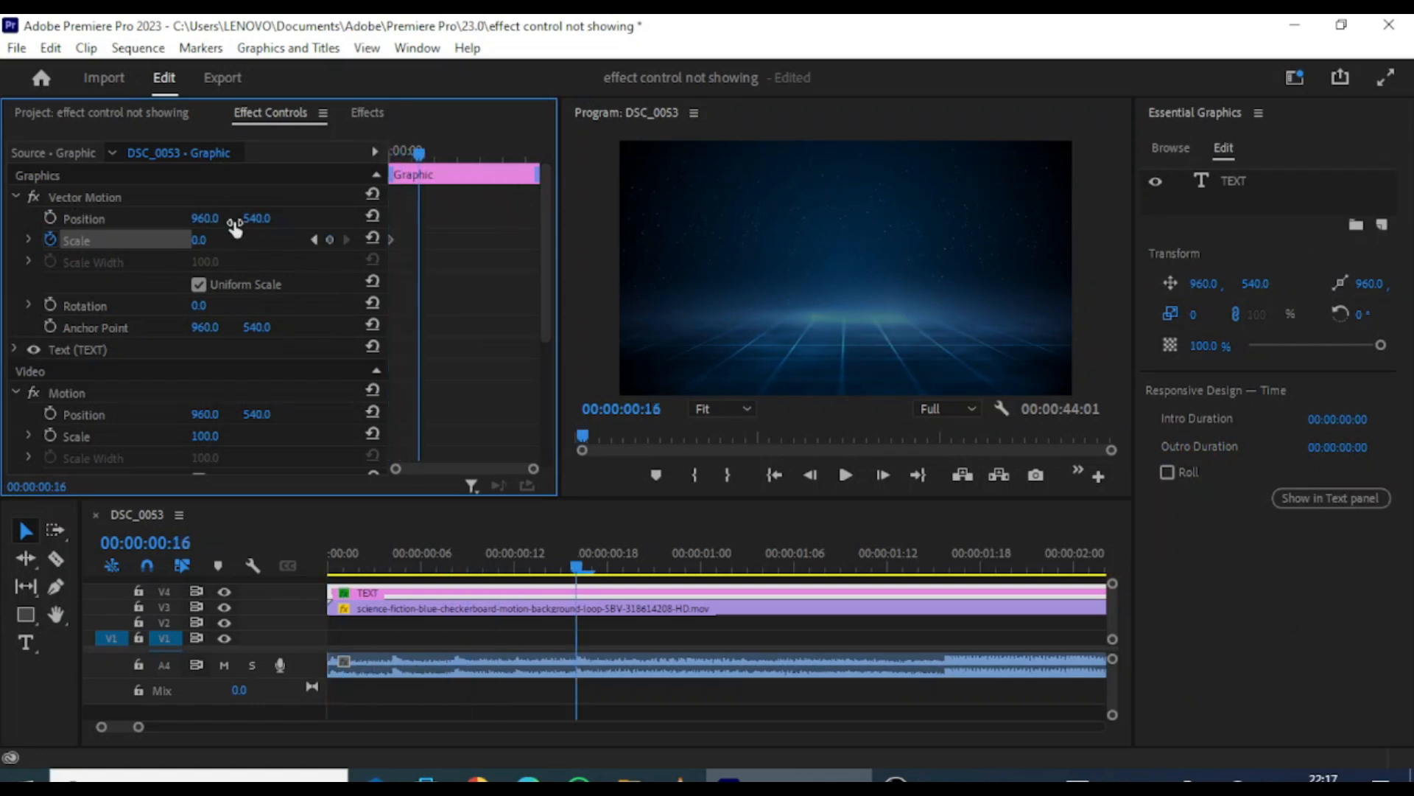
drag(199, 240, 234, 239)
drag(424, 156, 461, 161)
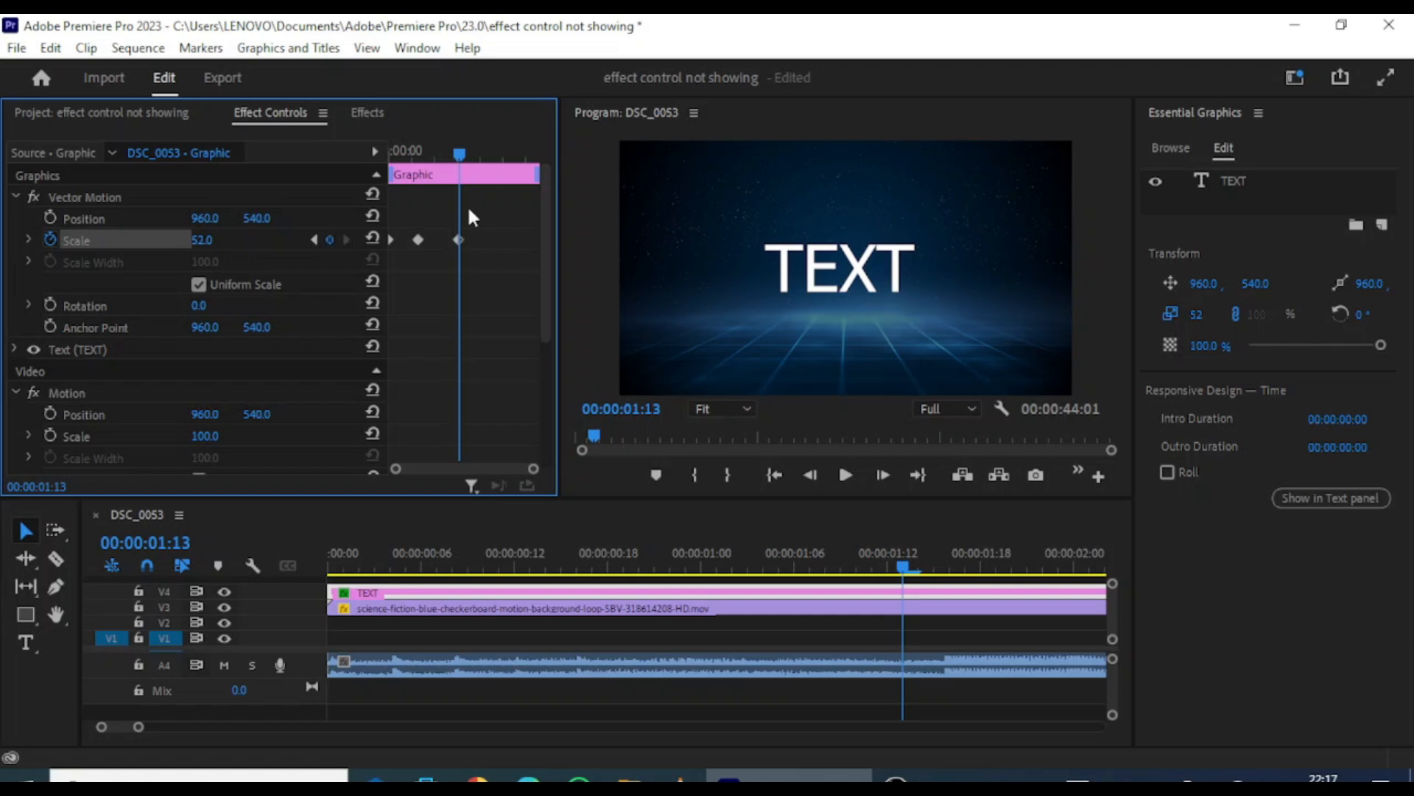
drag(460, 156, 513, 158)
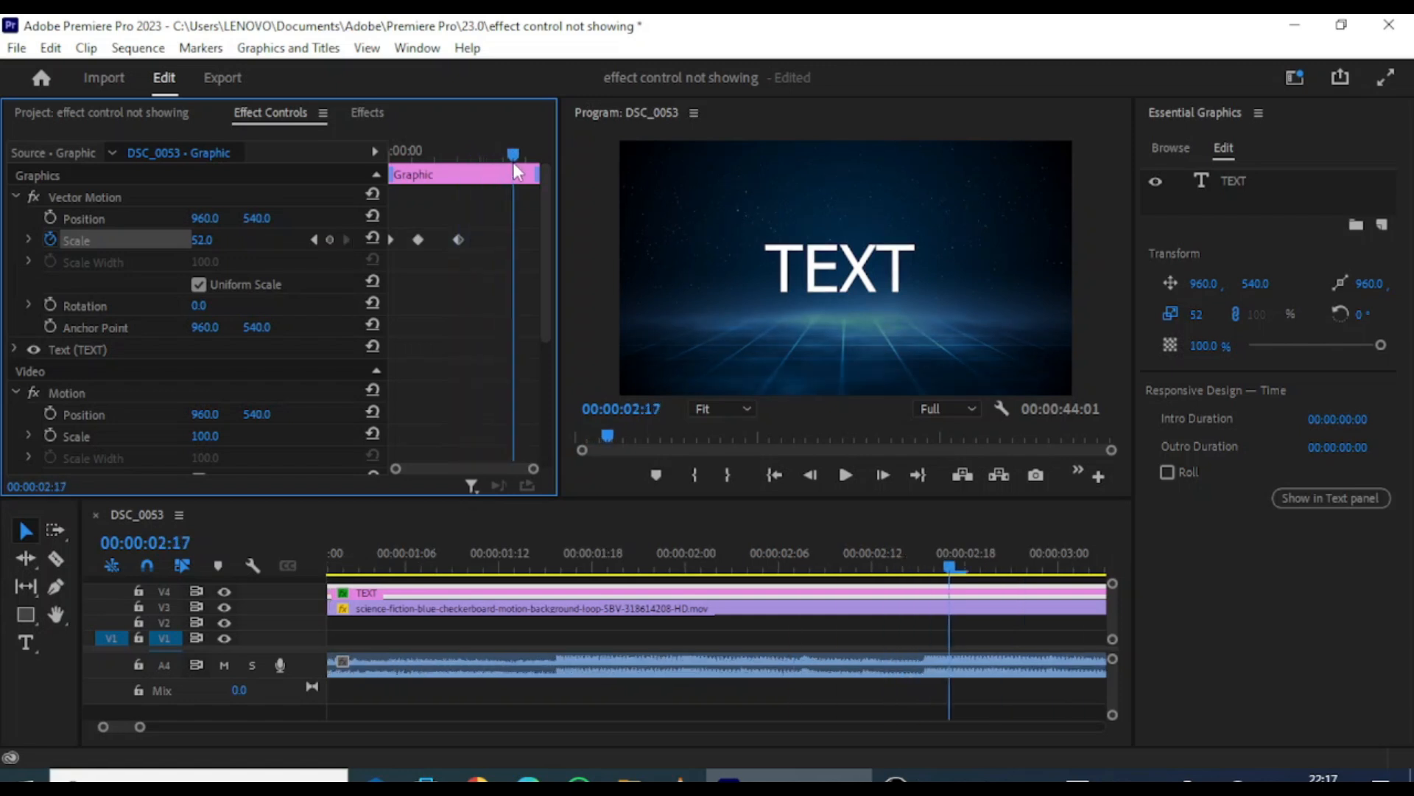
click(373, 237)
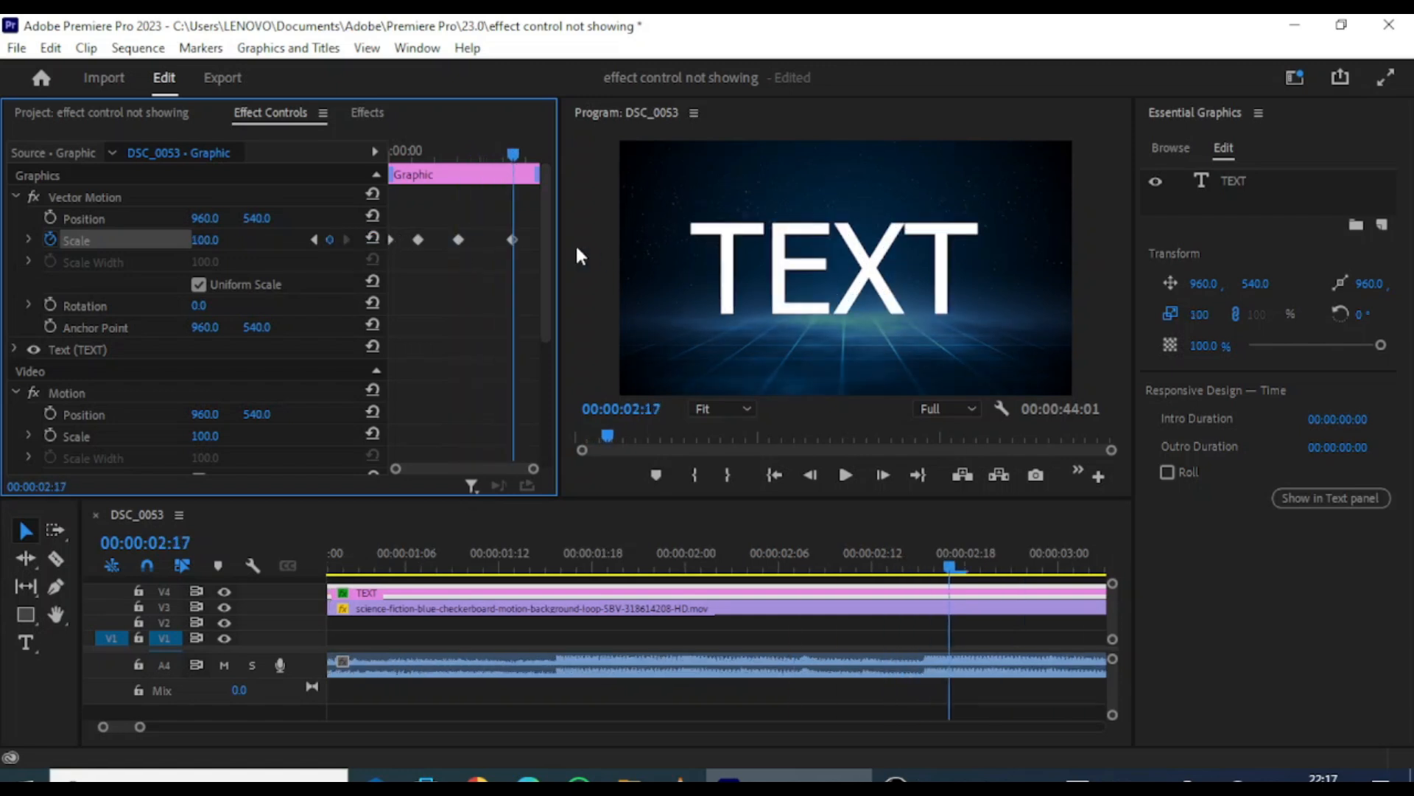
- Scrub to the Scale keyframe at 00:00:00:16 to check the text size there, and return to the sequence start
click(437, 155)
click(415, 155)
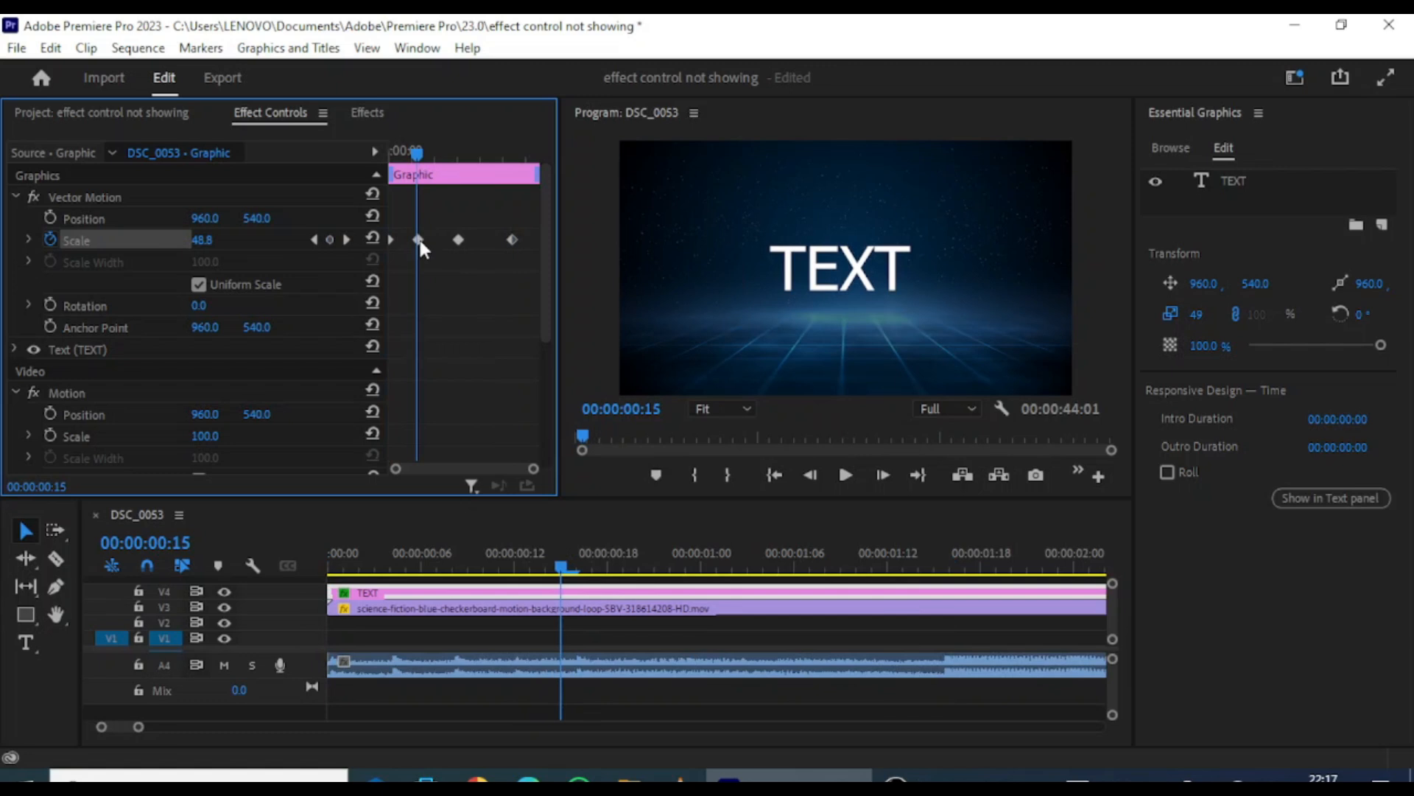
drag(413, 152, 421, 159)
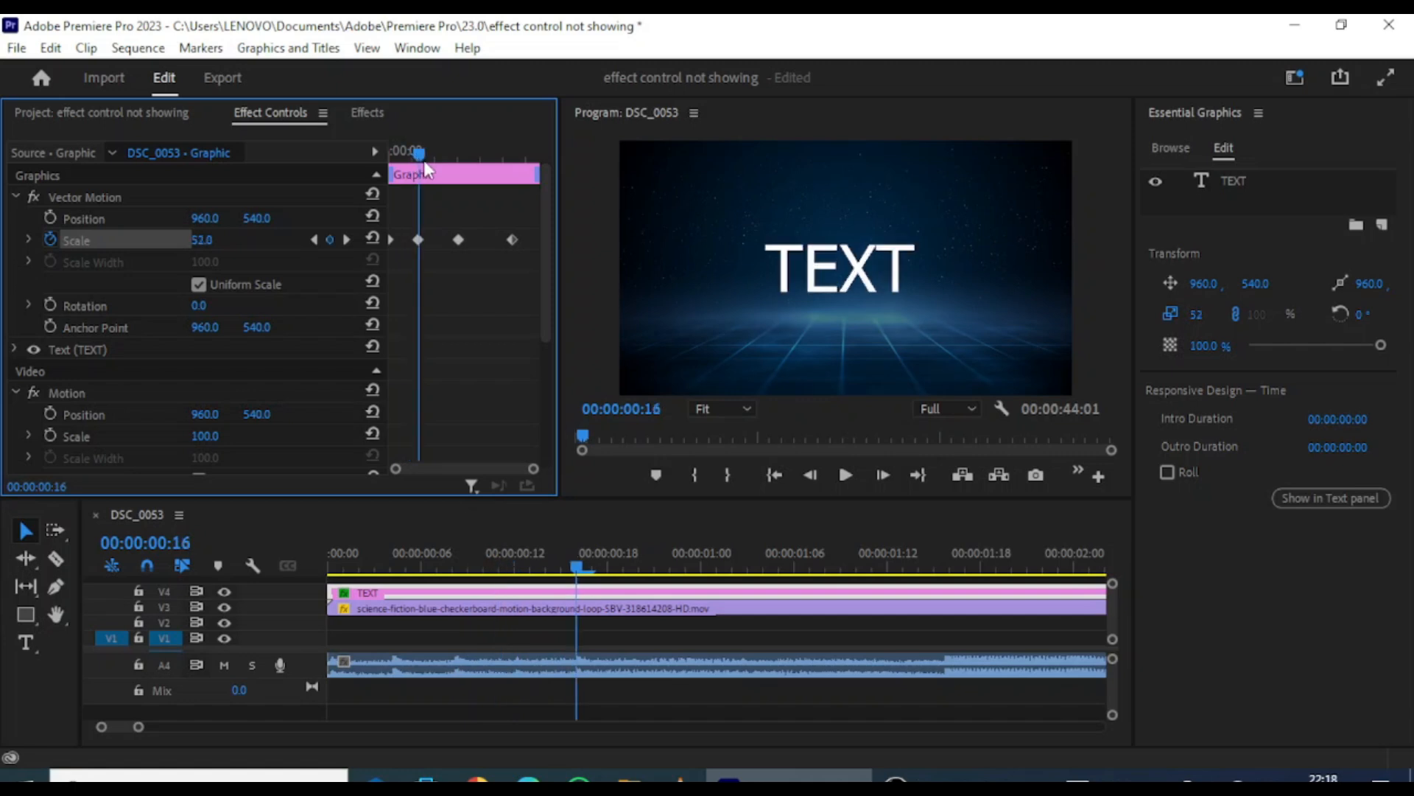
mouse_move(424, 161)
mouse_down()
mouse_move(456, 172)
mouse_move(428, 184)
mouse_up()
drag(414, 158, 365, 169)
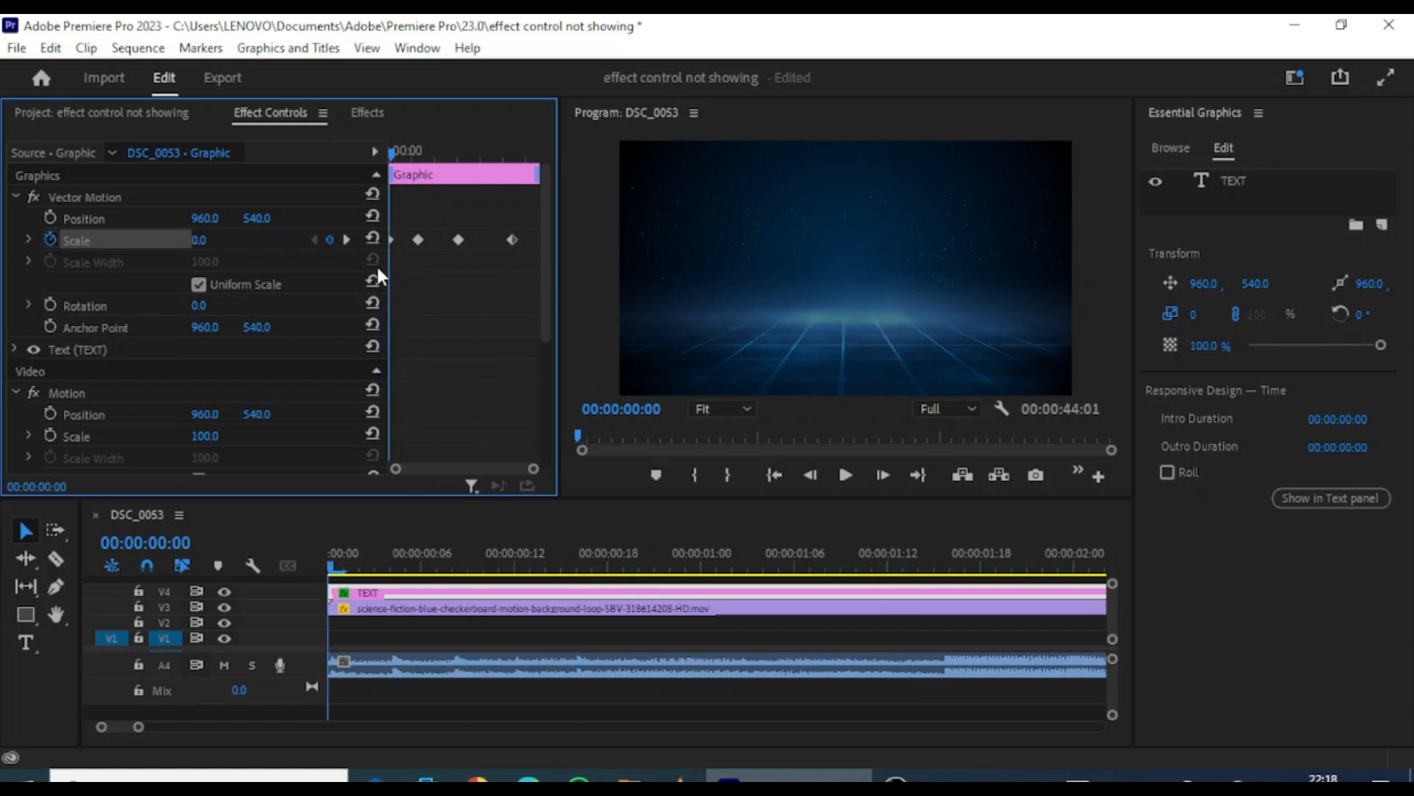
- Turn on Vector Motion Rotation keyframing at 00:00:00:00, set Rotation to 1x0.0° at 00:00:00:16, and add a matching keyframe at 00:00:01:13
click(49, 303)
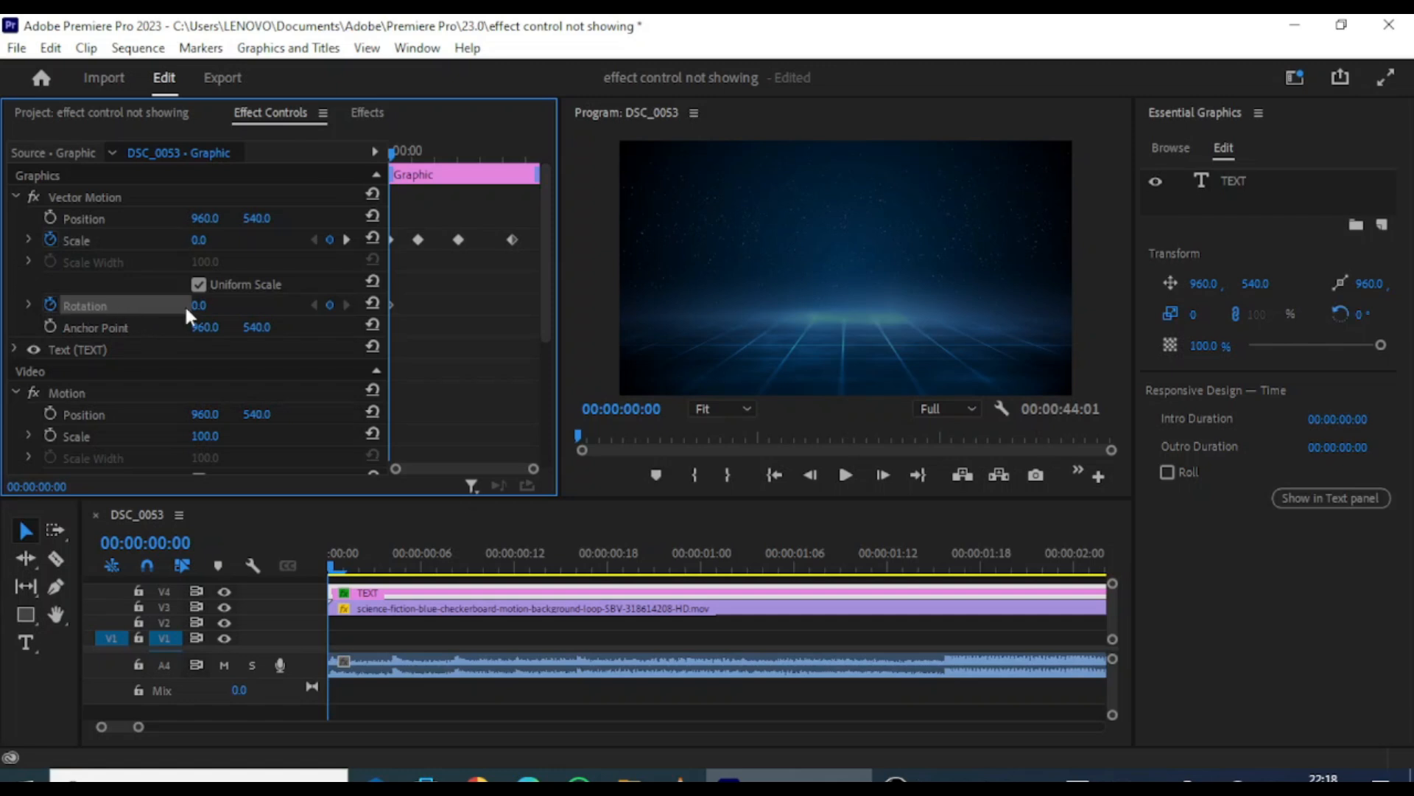
drag(394, 161, 426, 173)
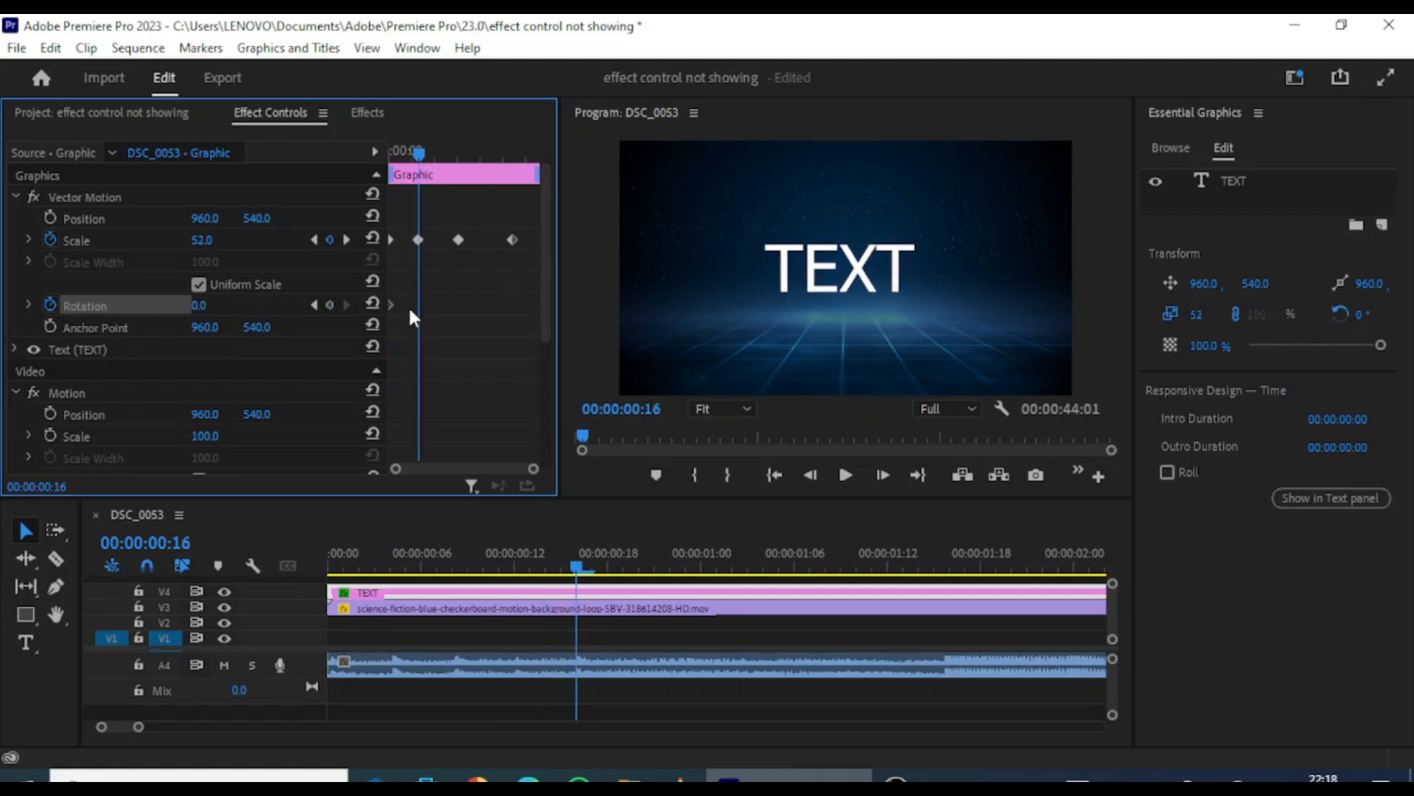
drag(188, 305, 209, 311)
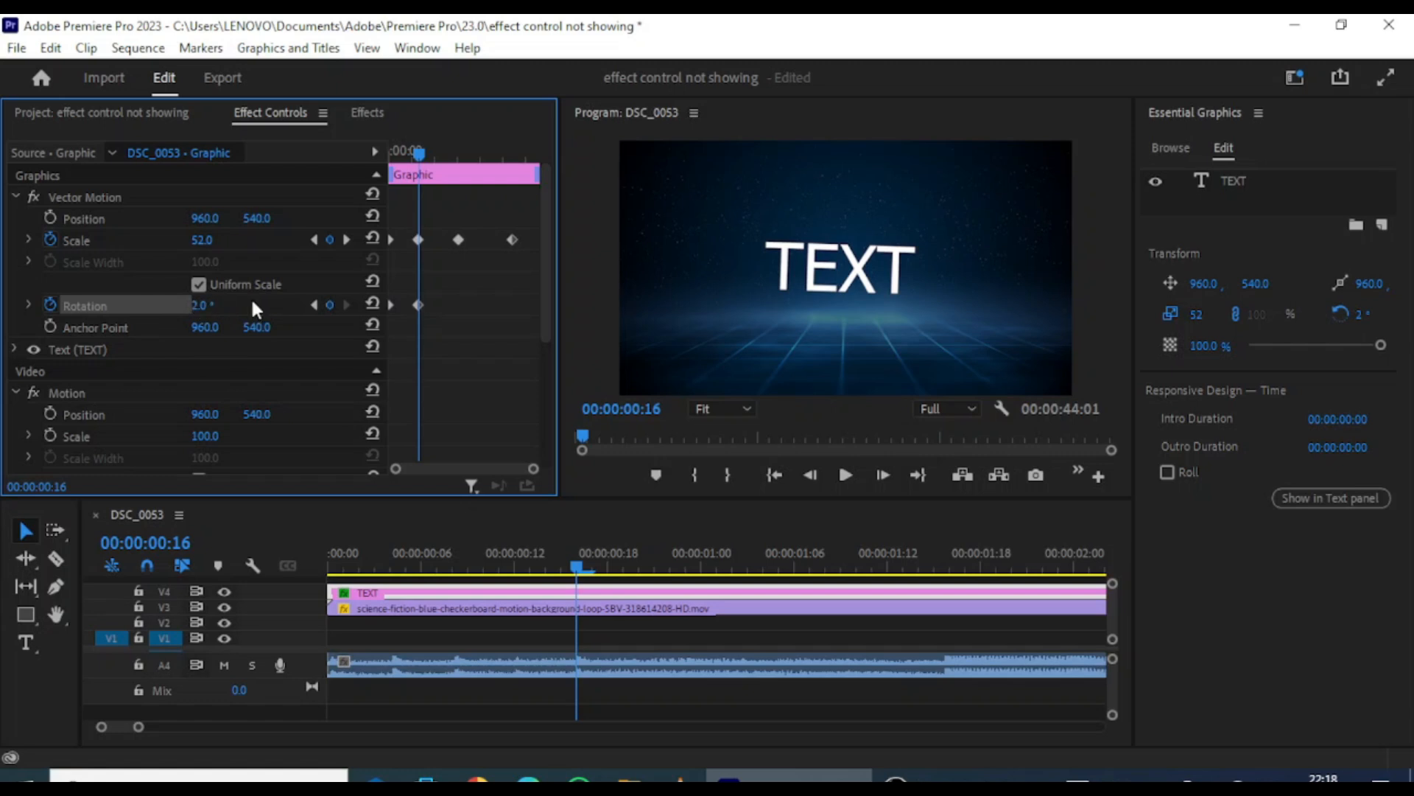
drag(207, 313, 472, 313)
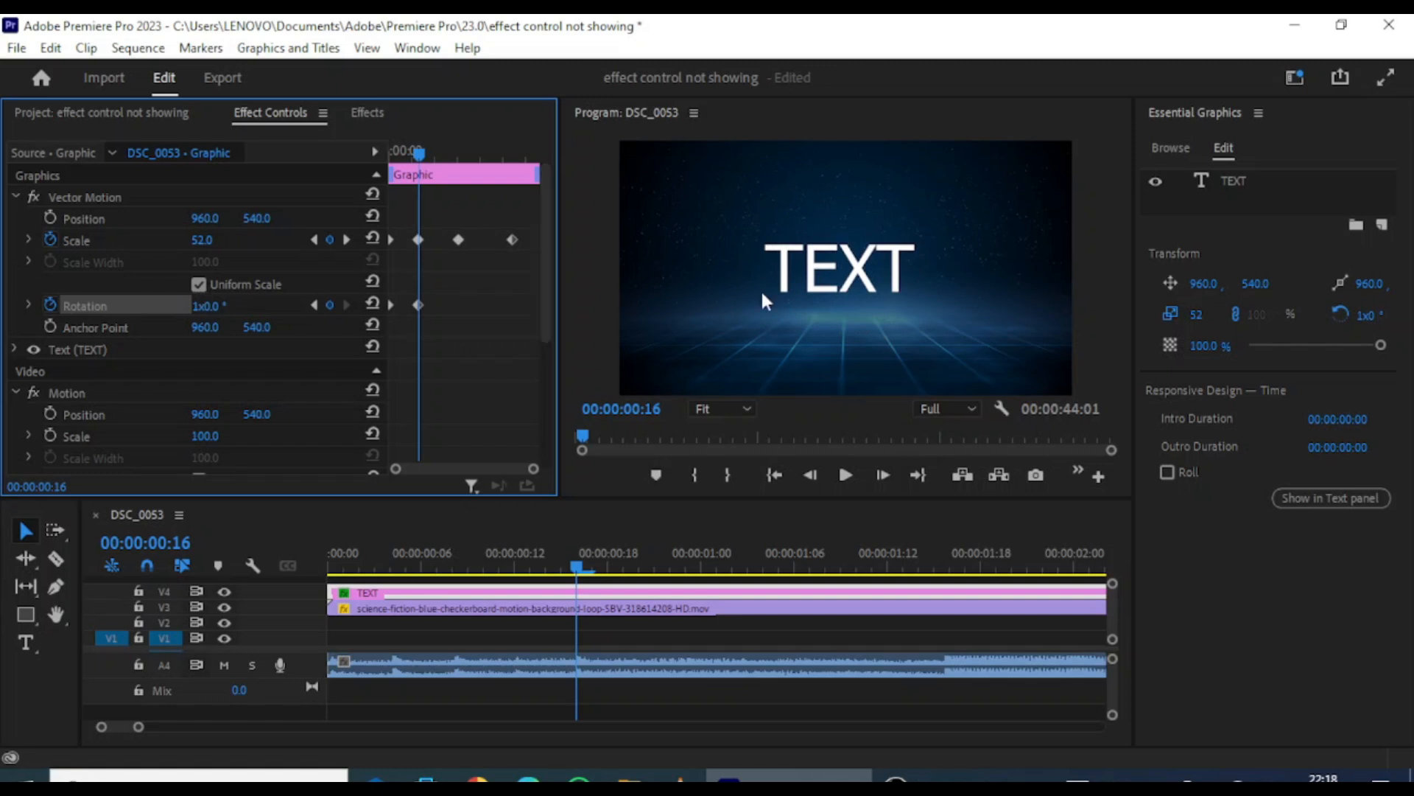
drag(420, 159, 461, 157)
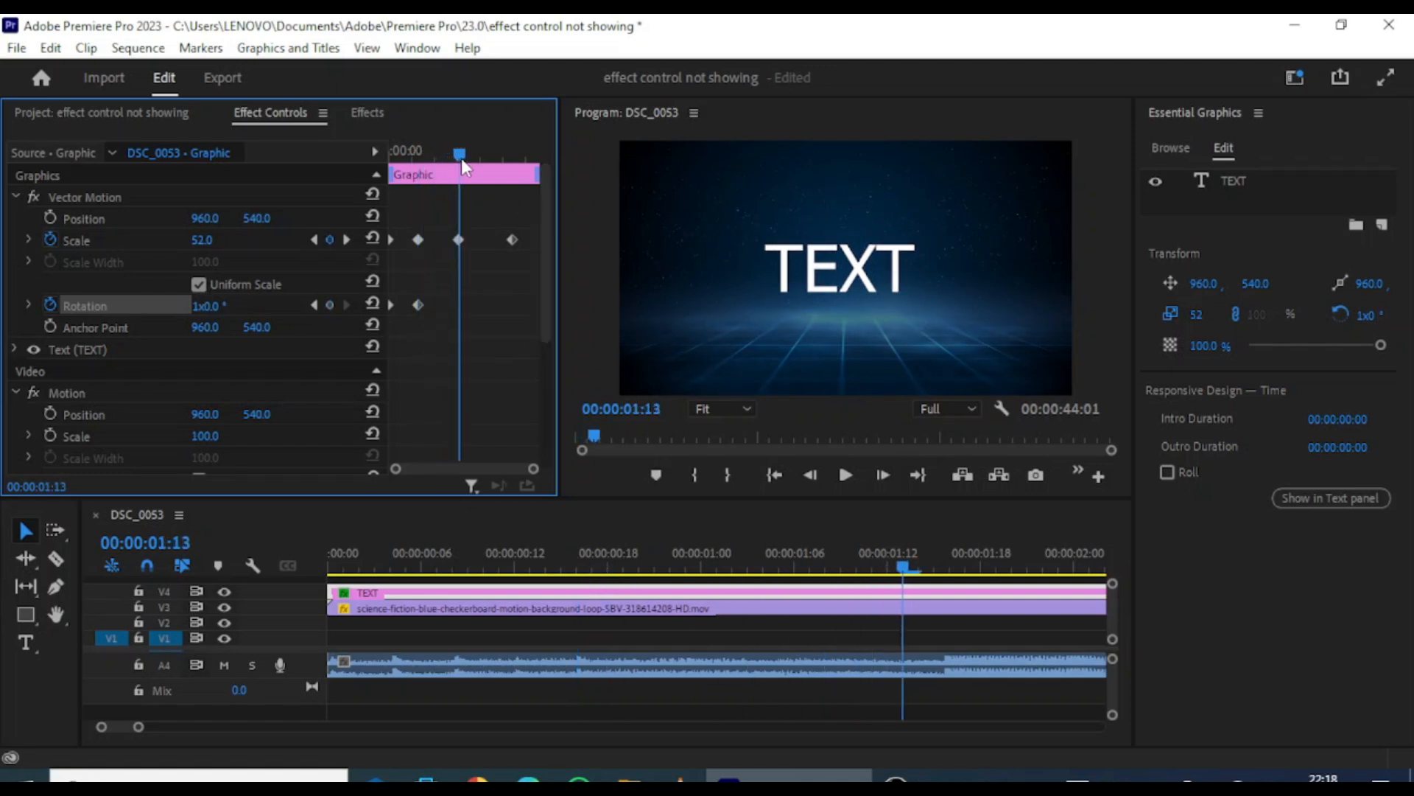
click(331, 305)
- Play the text animation from the sequence start in the maximized Program monitor, and restore the panel layout
drag(461, 157, 351, 172)
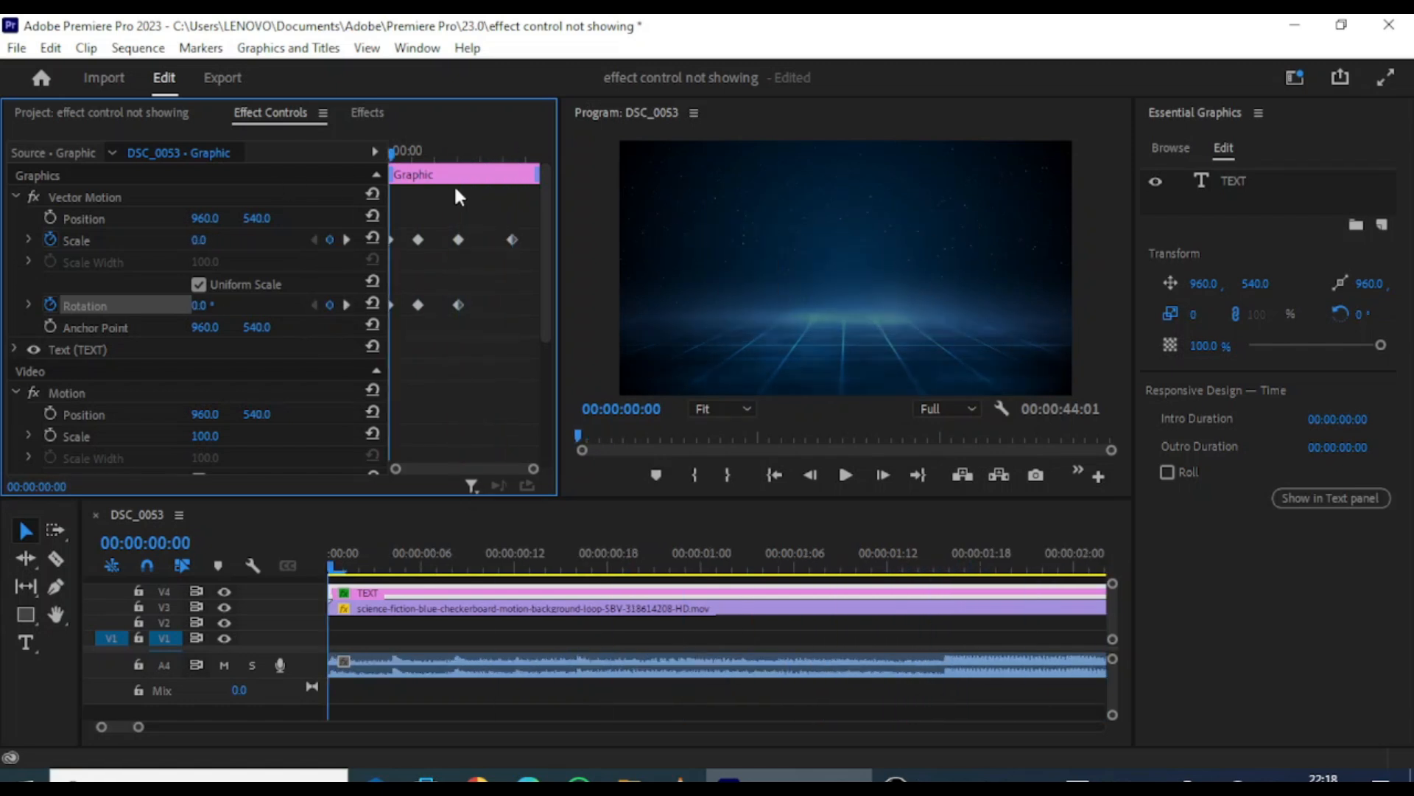
key(grave)
key(space)
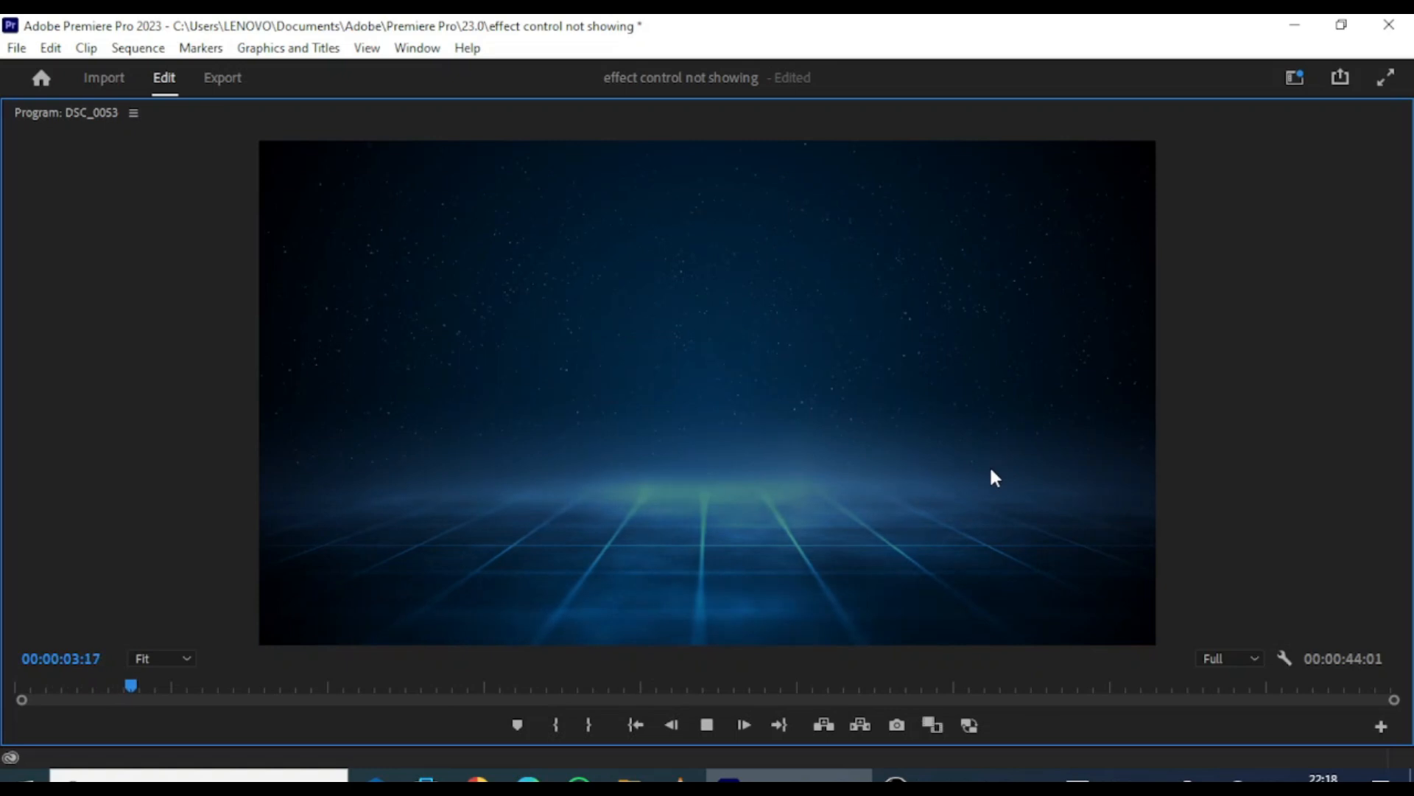
key(space)
key(grave)
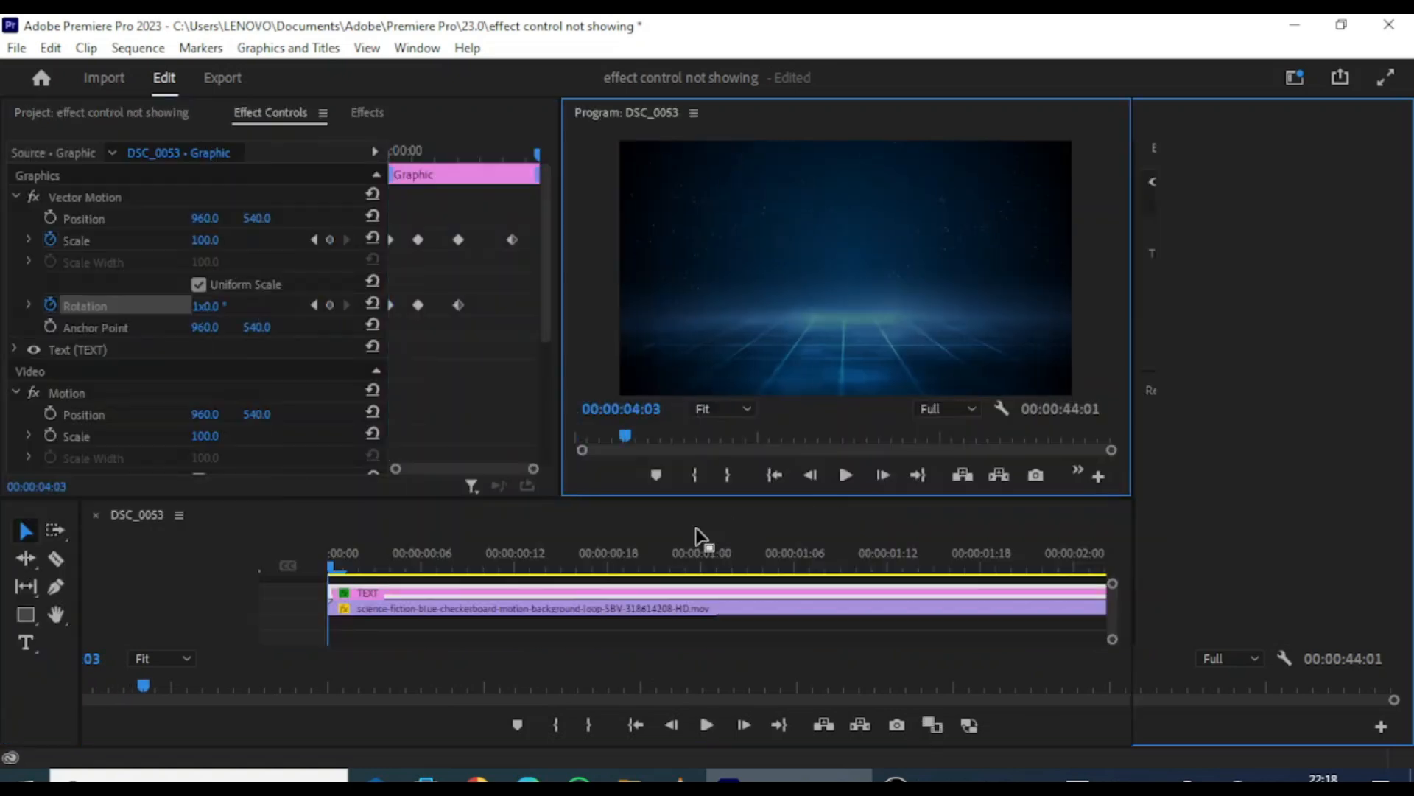
- Reset the Rotation keyframe at 00:00:00:16 to 0° and play the sequence from the start
click(439, 570)
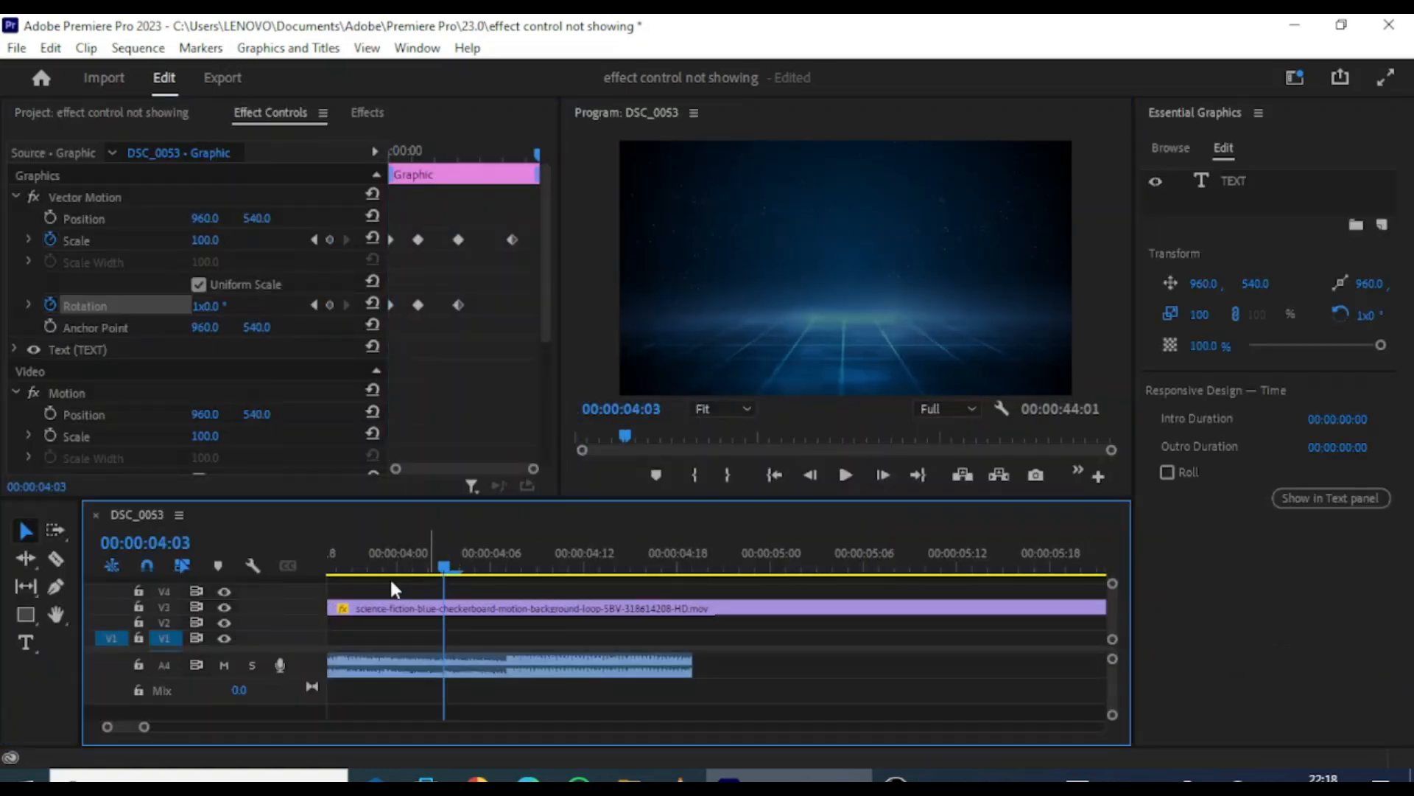
drag(417, 568, 351, 571)
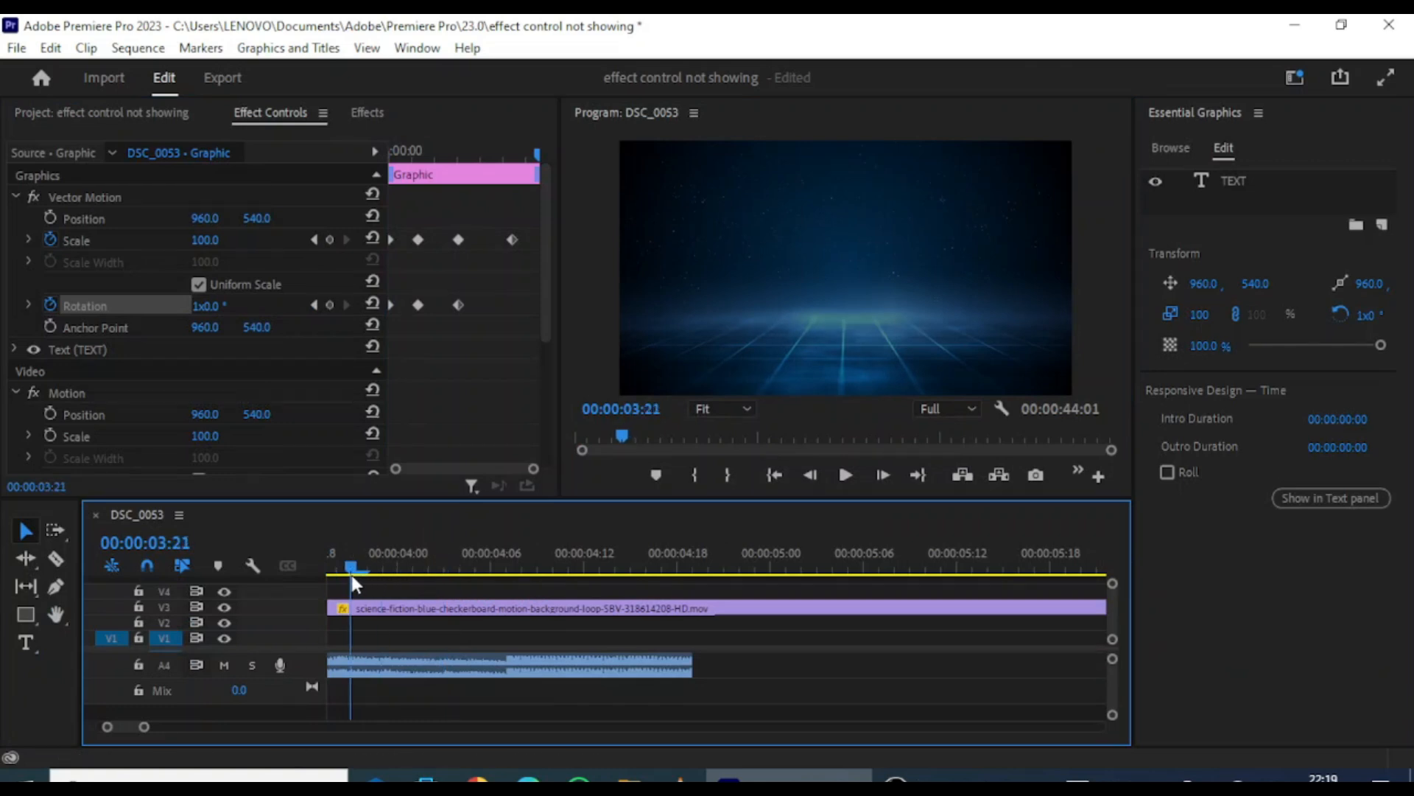
drag(534, 149, 422, 178)
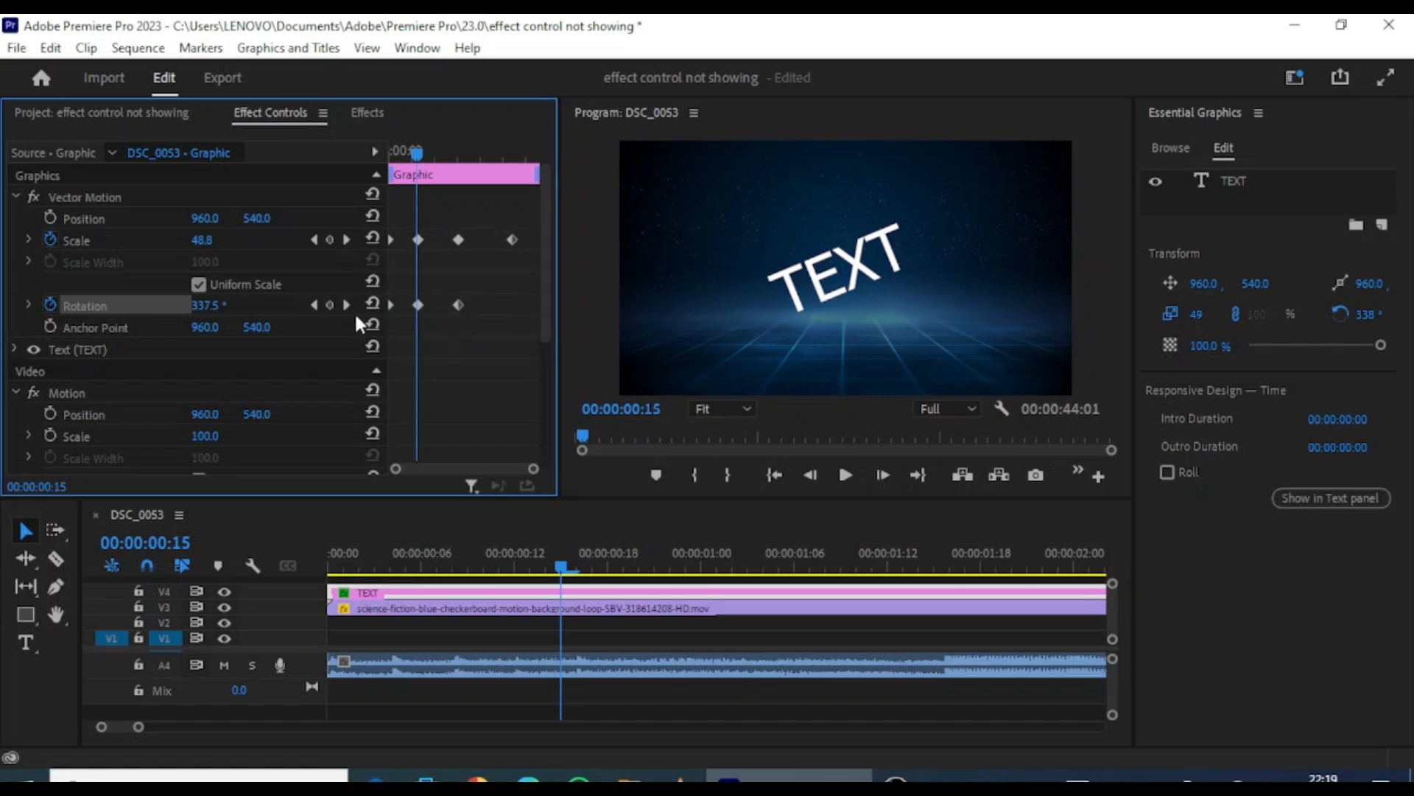
mouse_move(416, 152)
mouse_down()
mouse_move(400, 157)
mouse_move(416, 166)
mouse_up()
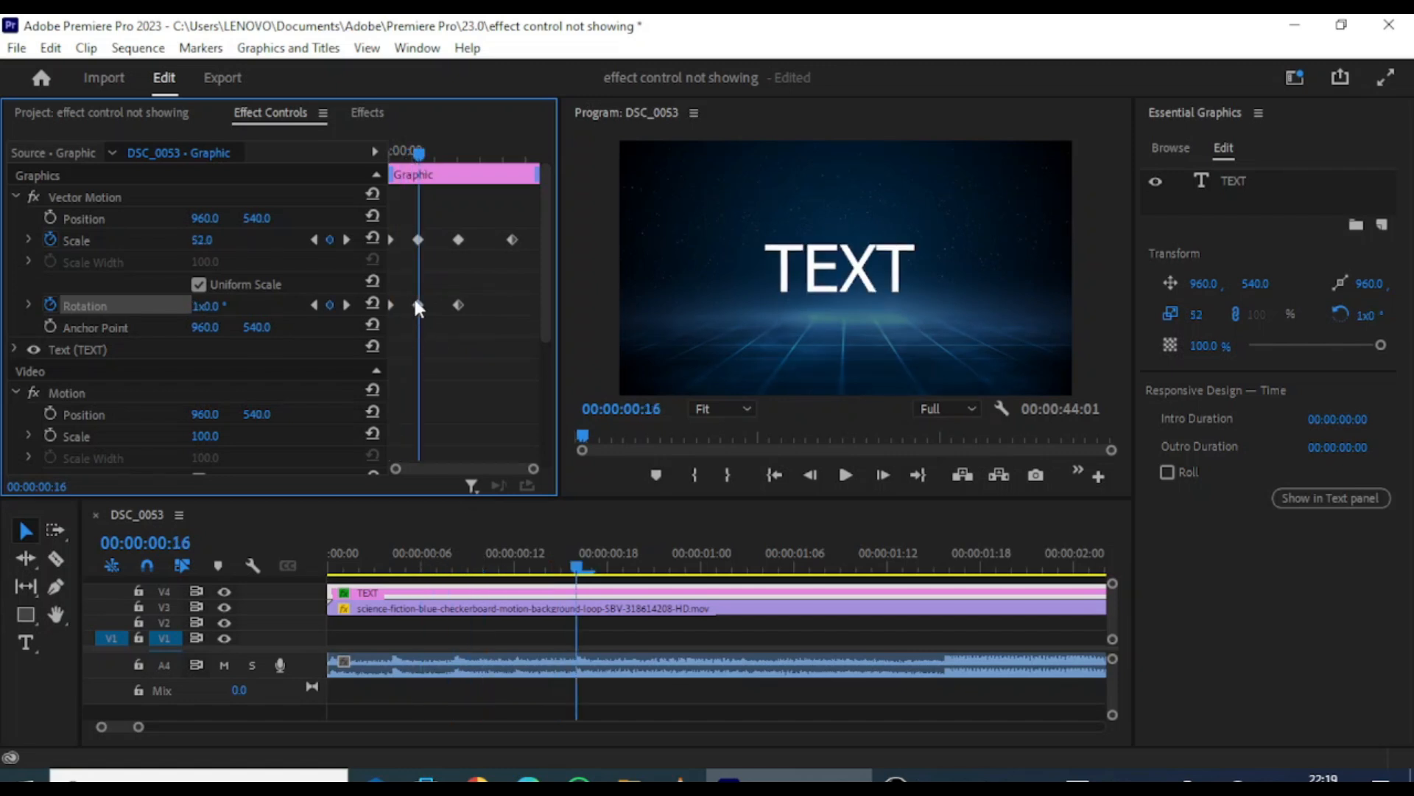
click(372, 305)
key(Home)
key(space)
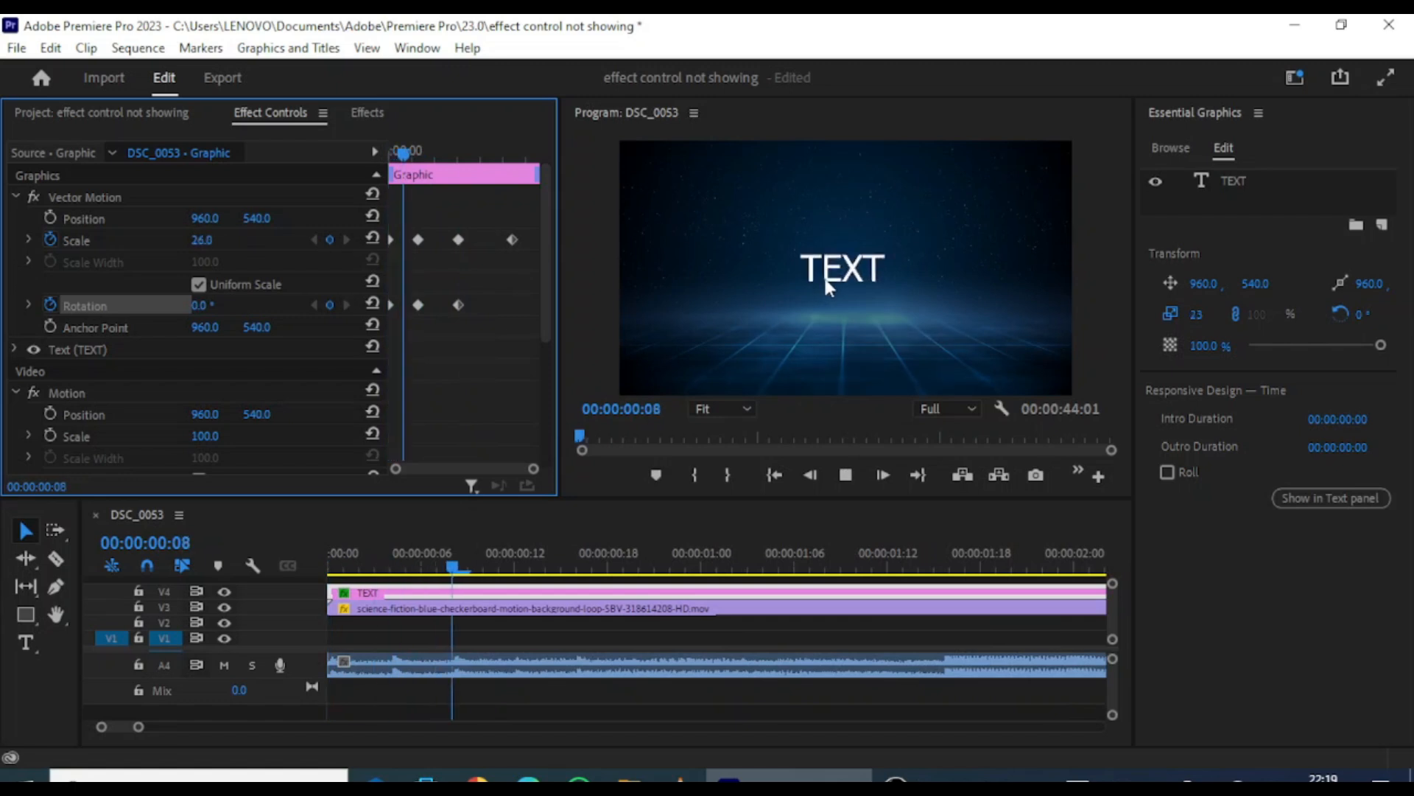